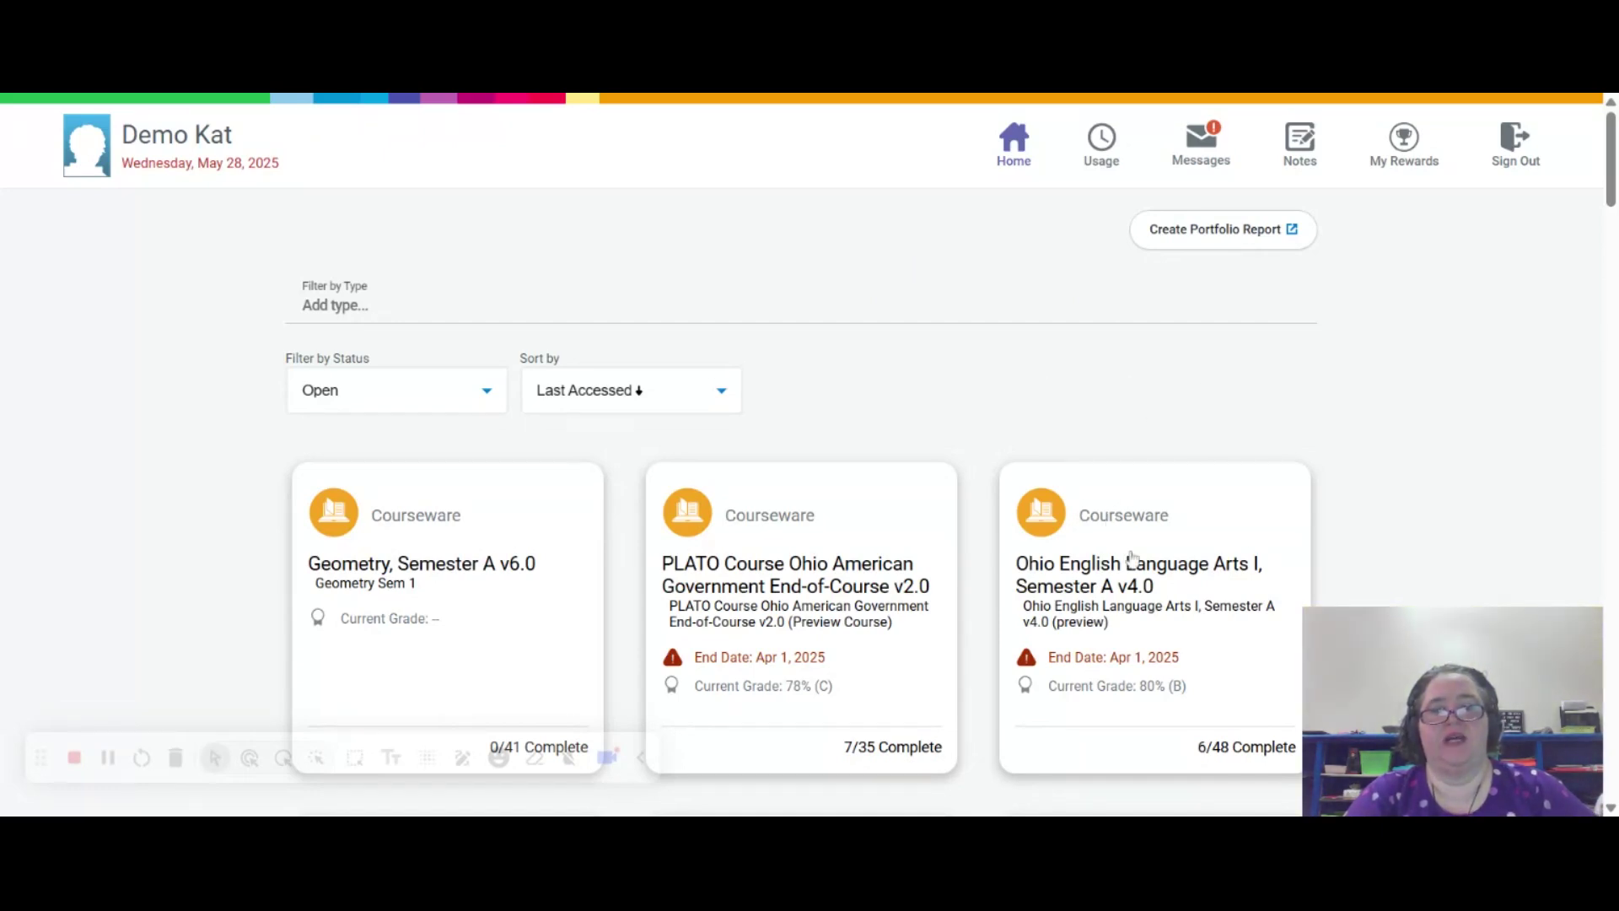
Open the Ohio English Language Arts I, Semester A course, continue its in-progress "Comparing a Text to Source Material" tutorial, and open the lesson notes.
click(1134, 525)
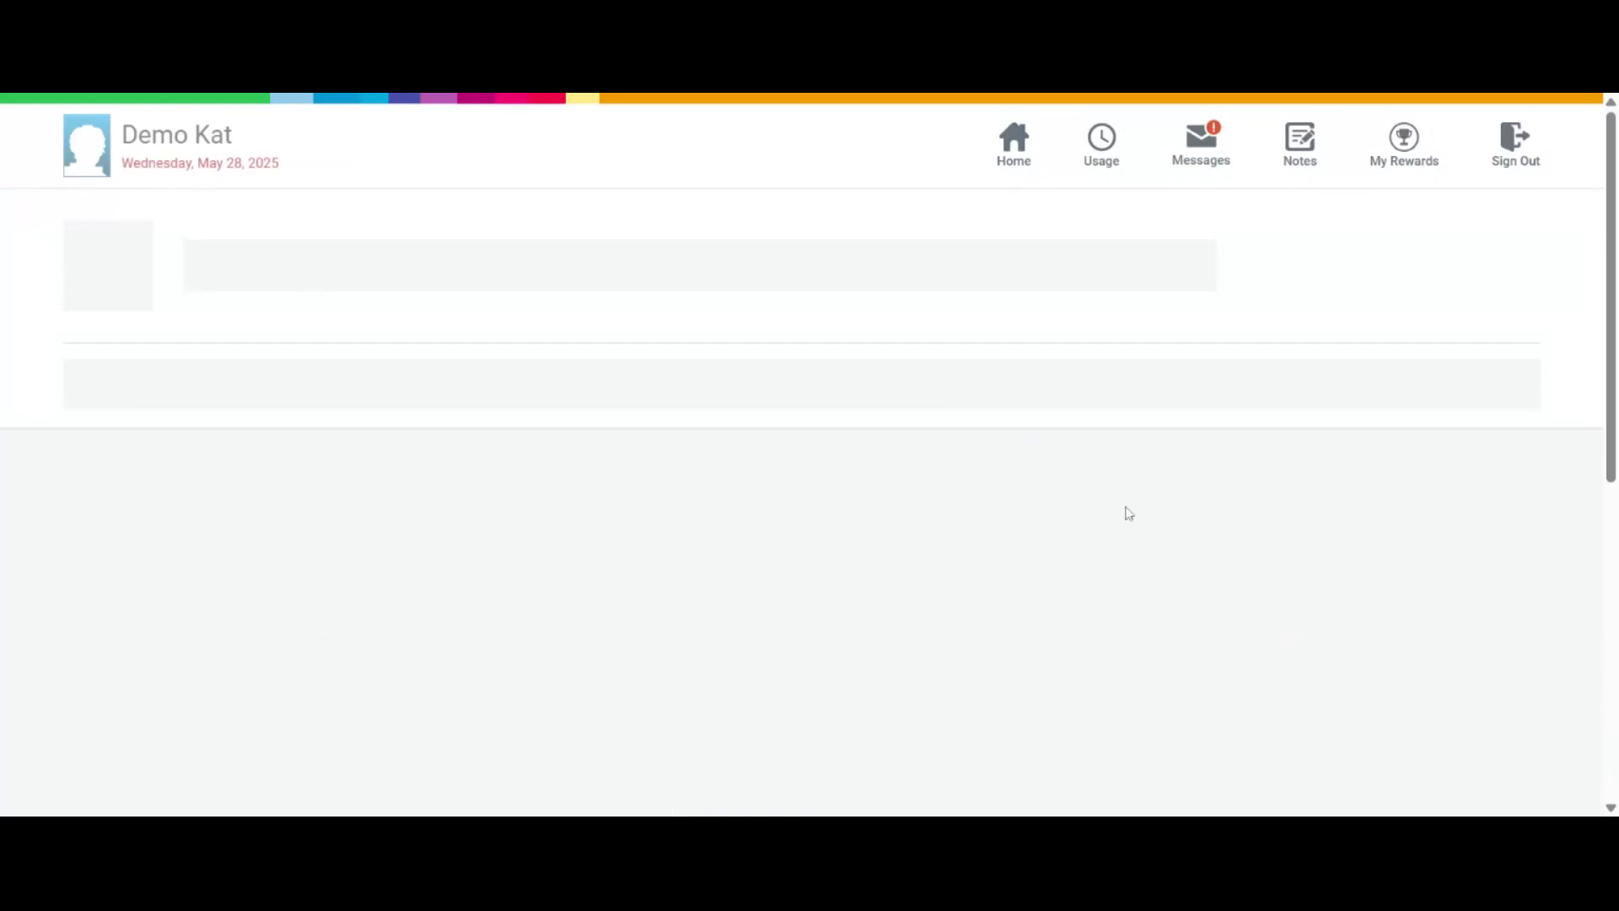
scroll(672, 264, down, 6)
scroll(672, 264, down, 5)
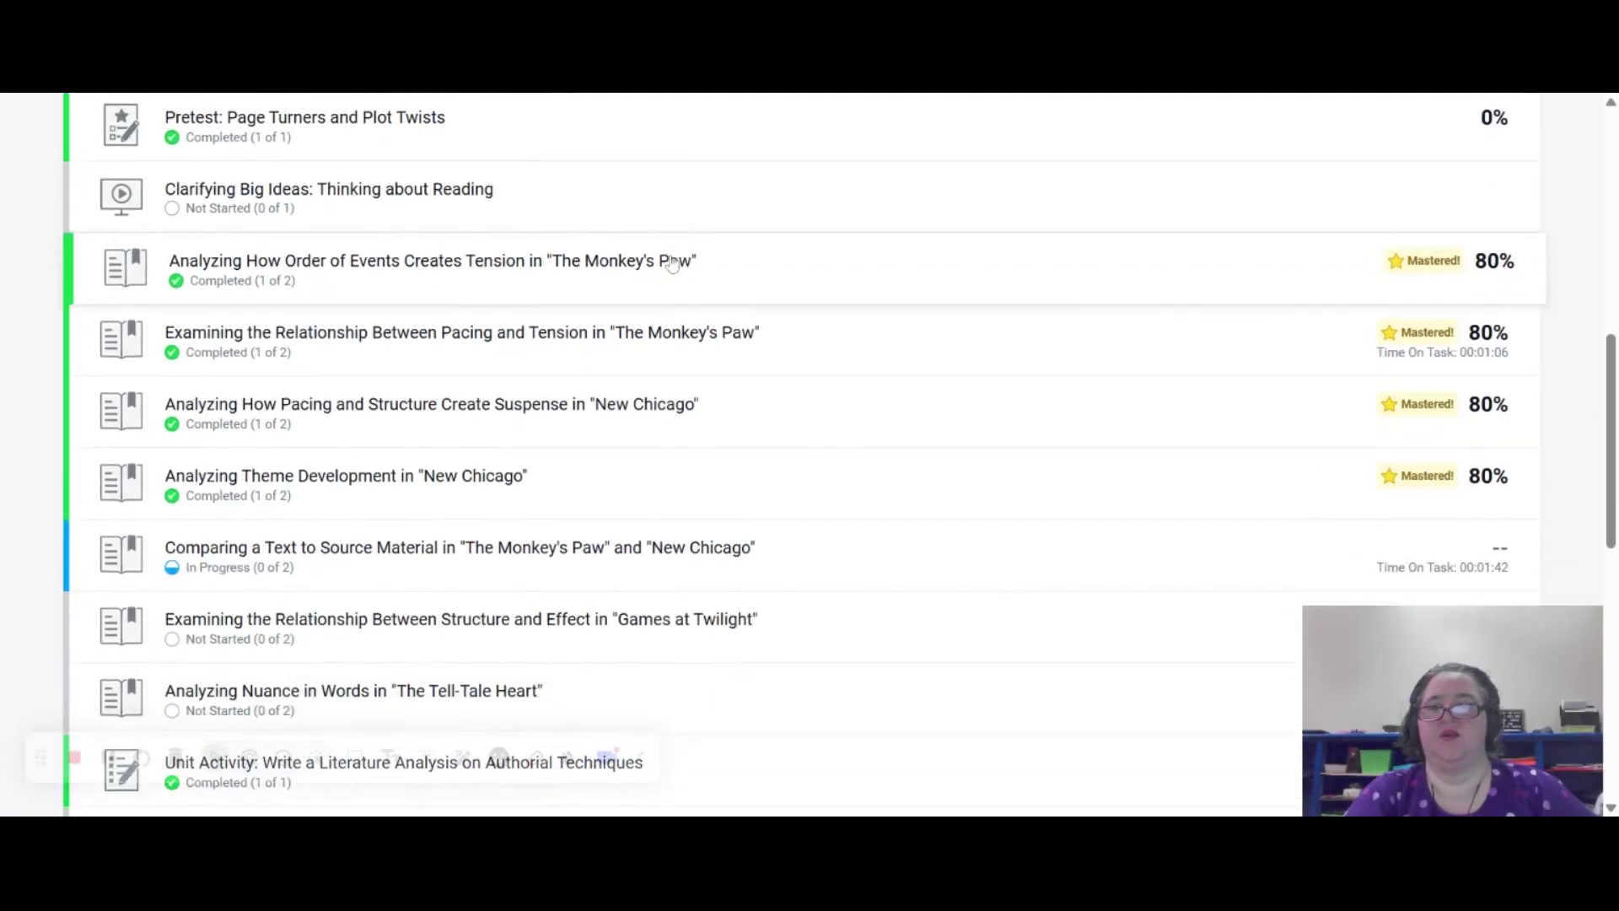
click(340, 359)
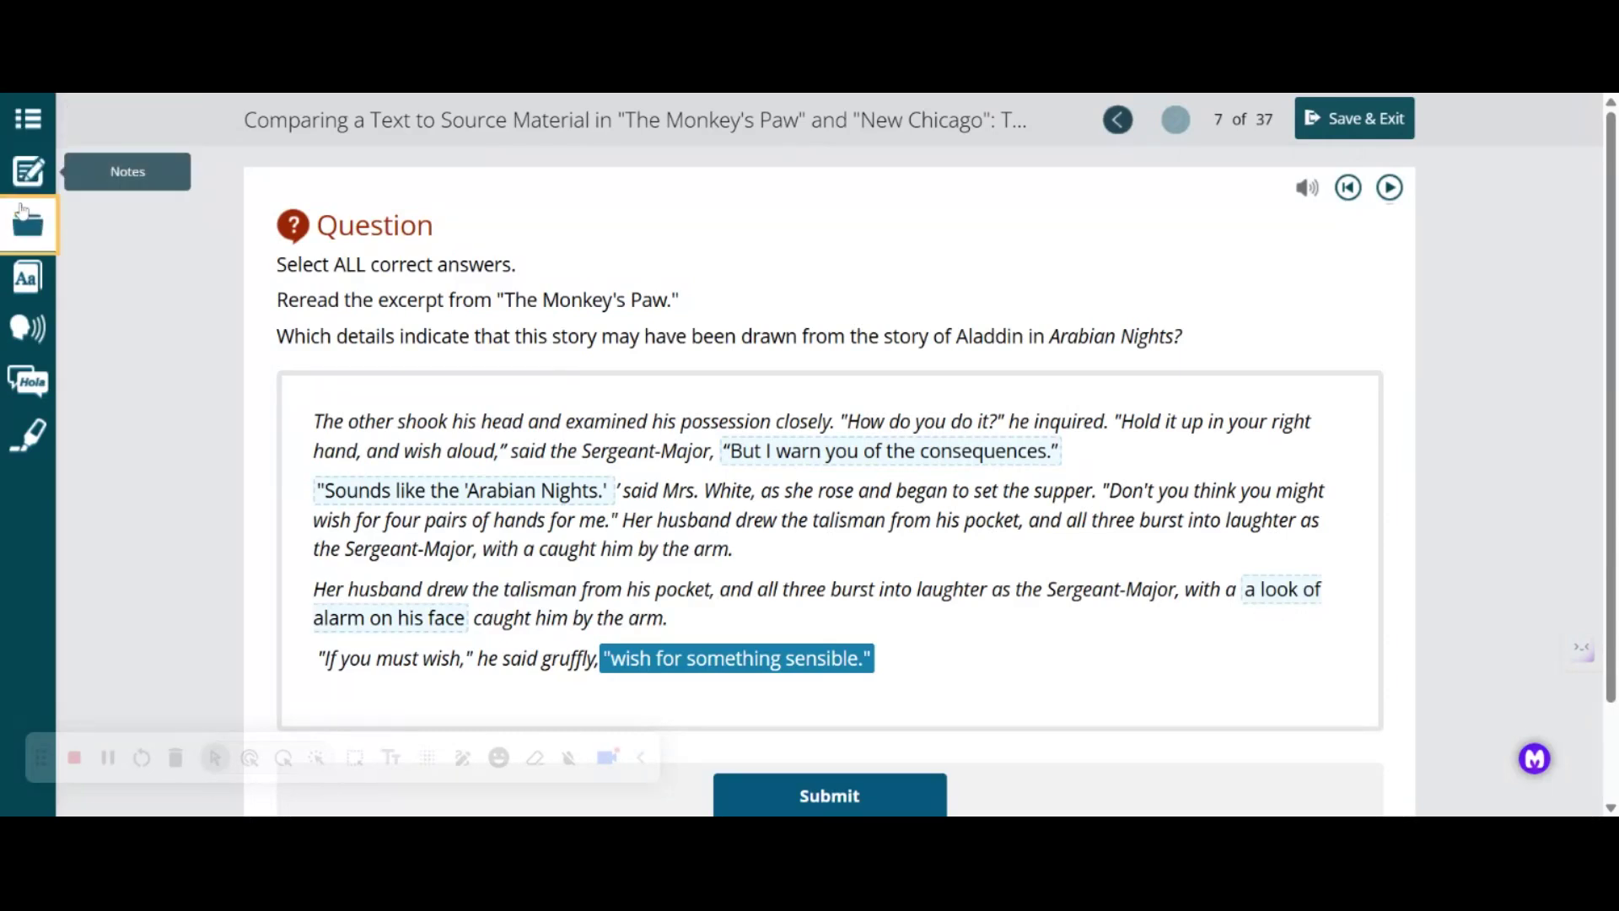
click(43, 178)
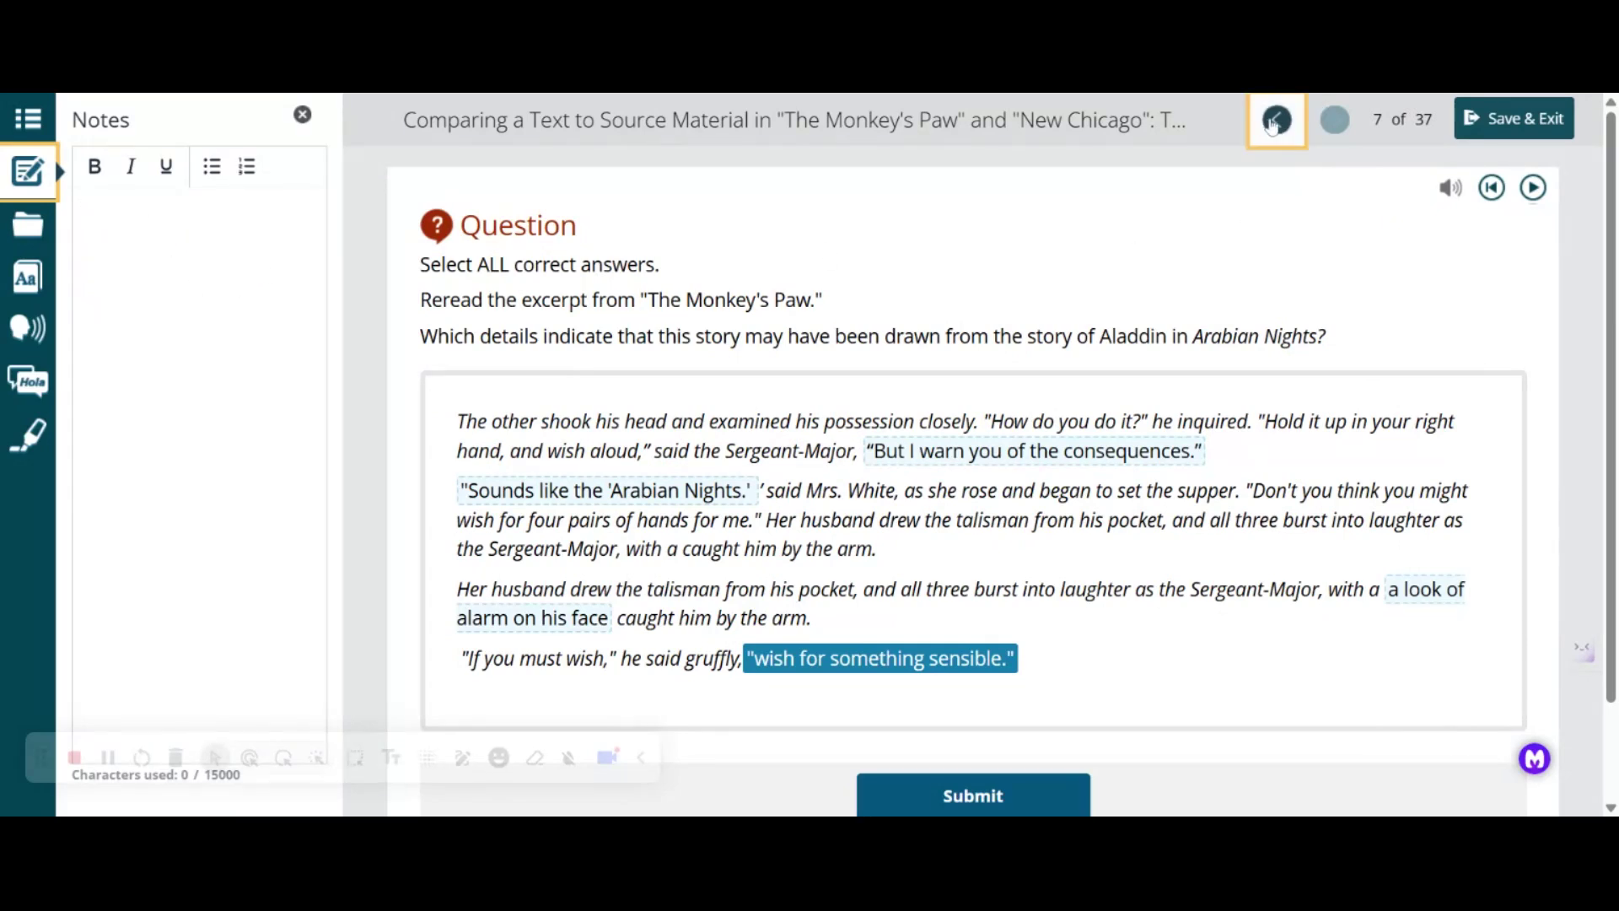
Submit the already selected phrase "wish for something sensible." as the answer to the Aladdin source question.
scroll(973, 455, down, 2)
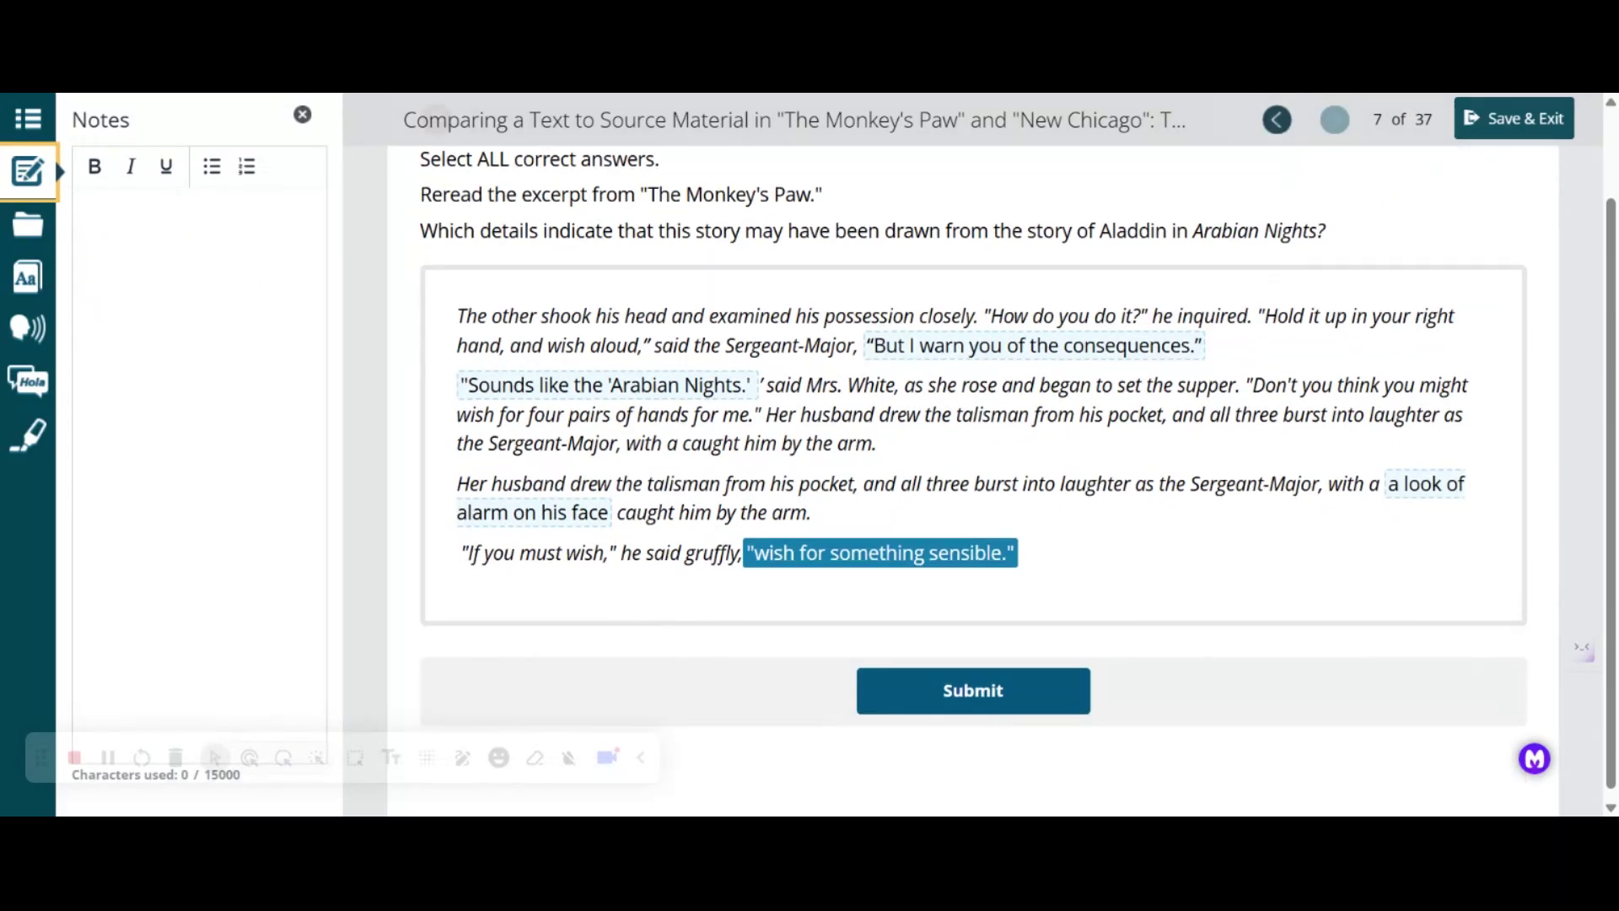
scroll(1046, 537, up, 2)
scroll(962, 607, down, 2)
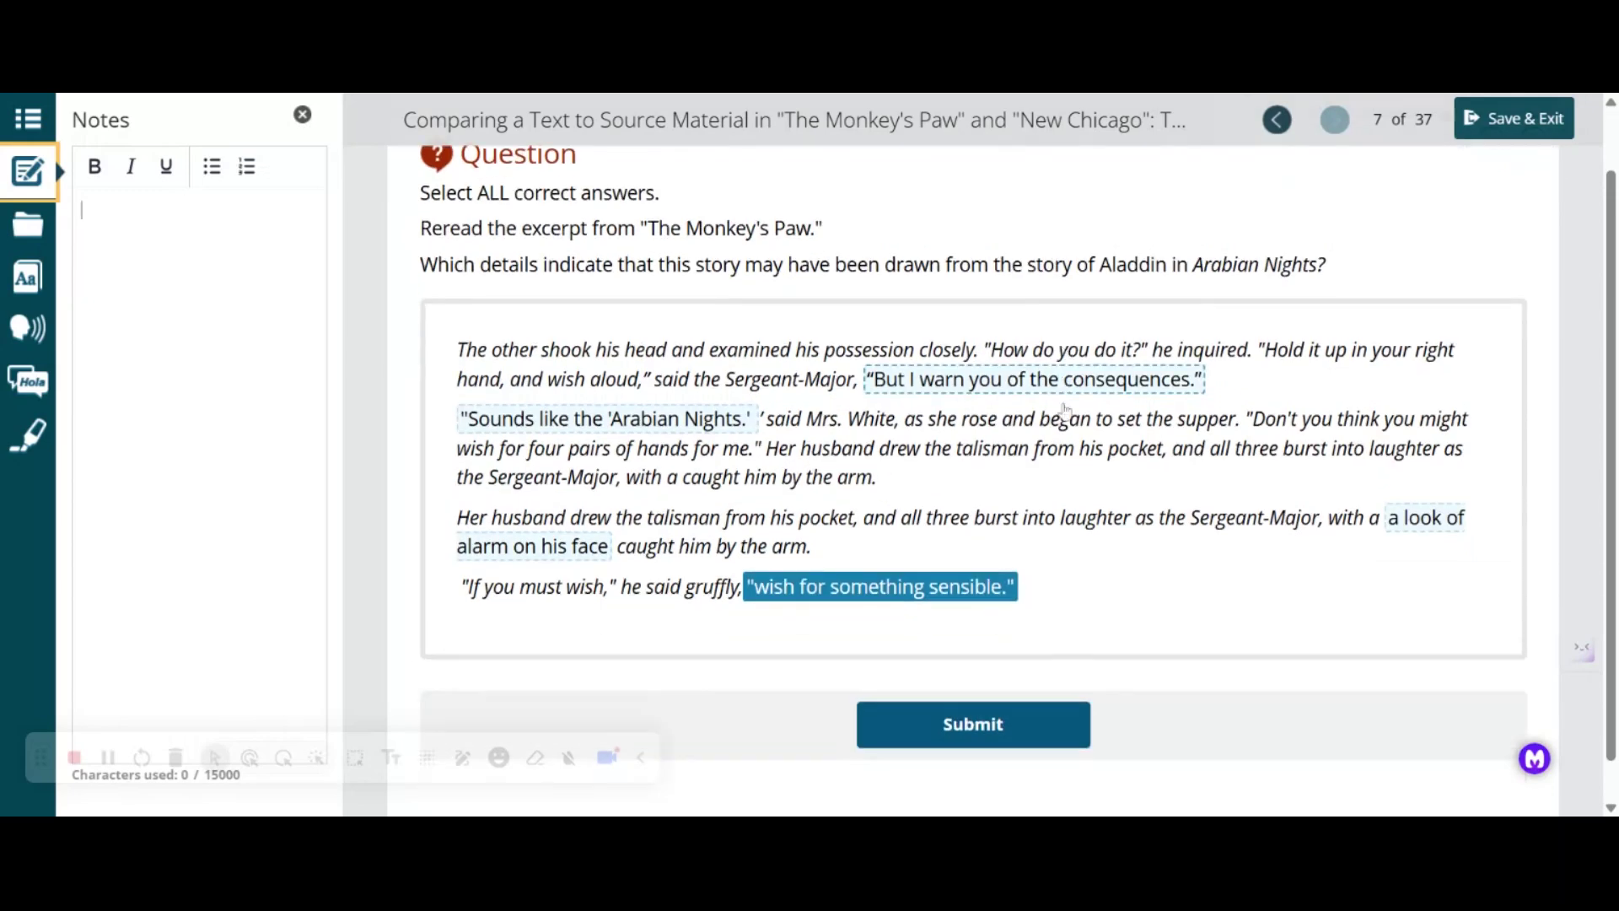
click(1020, 680)
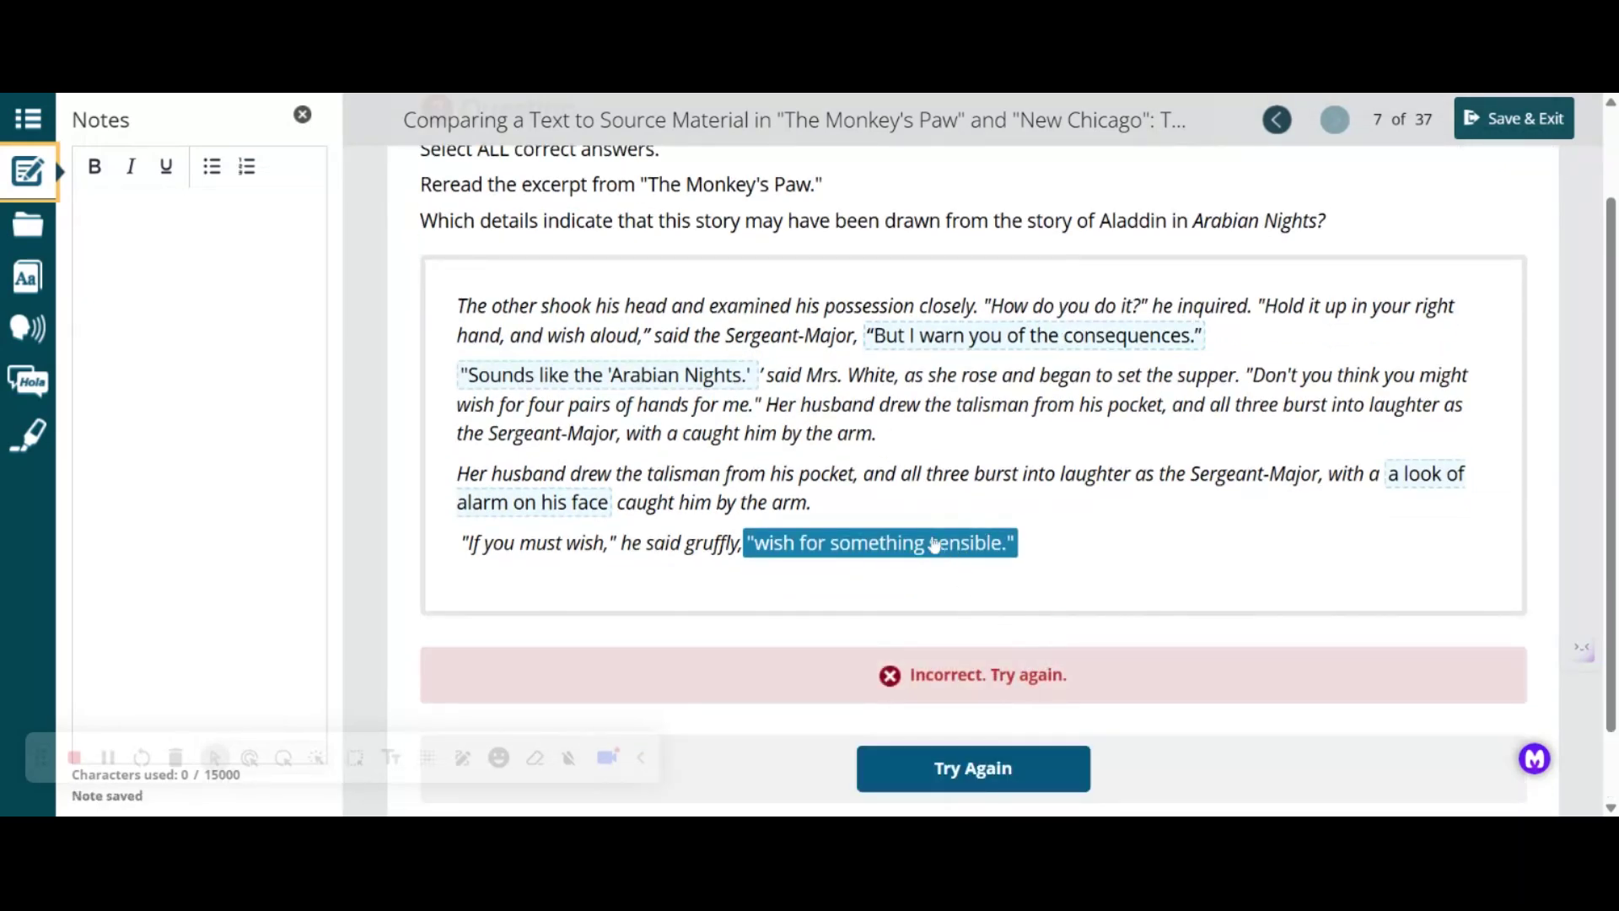
Retry the Aladdin source question and submit "Sounds like the 'Arabian Nights.'" as the only selected answer.
scroll(955, 342, up, 1)
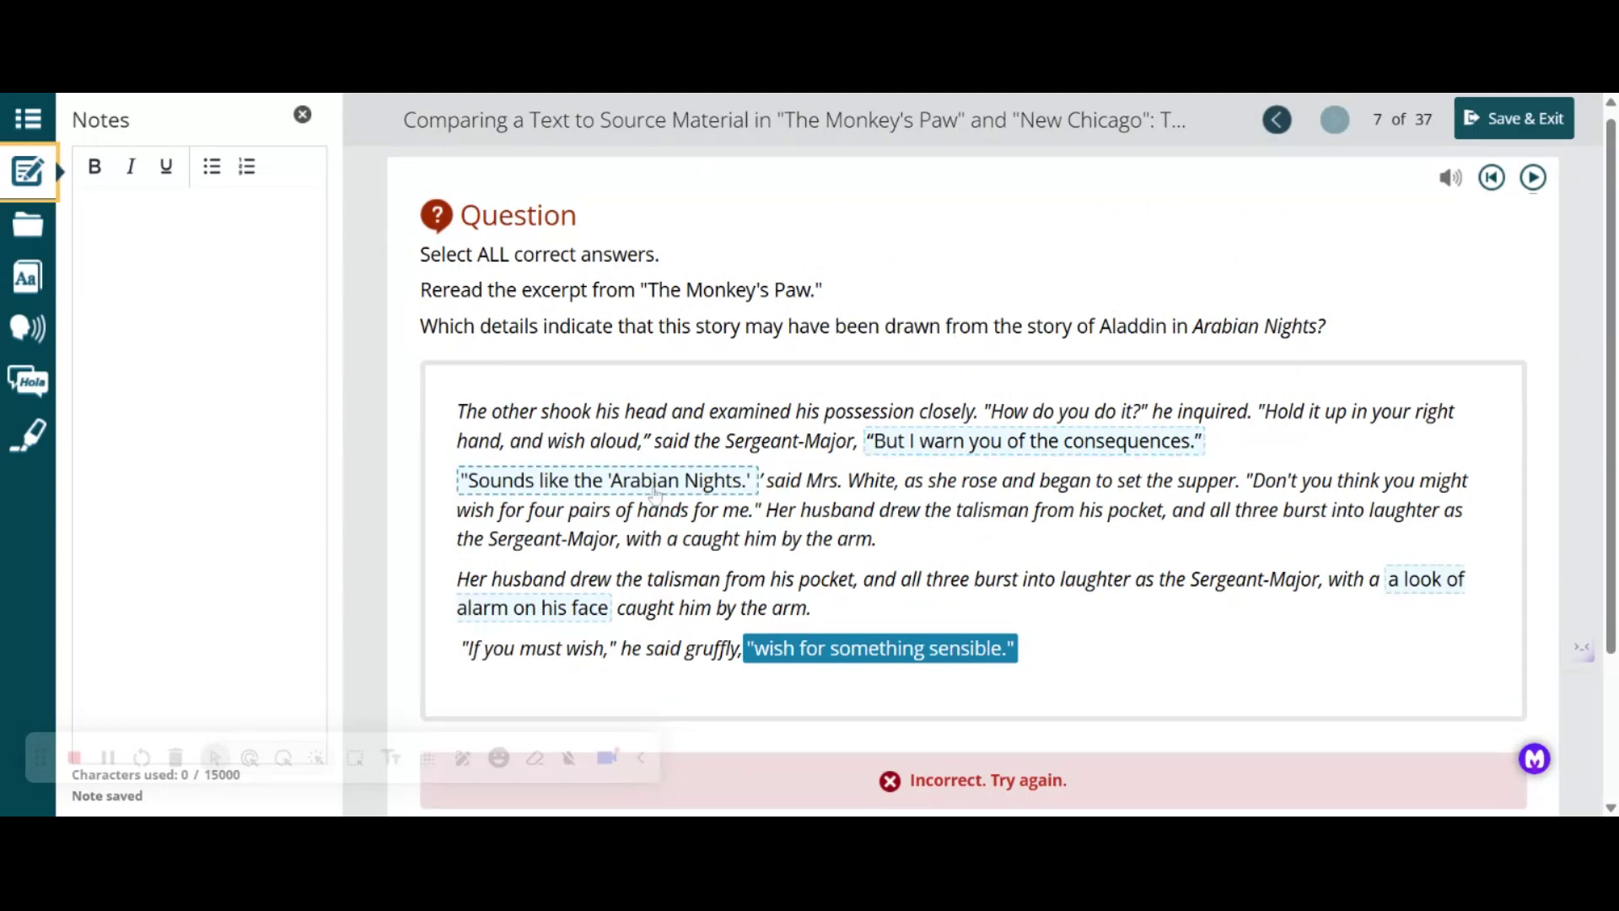
click(653, 493)
click(875, 650)
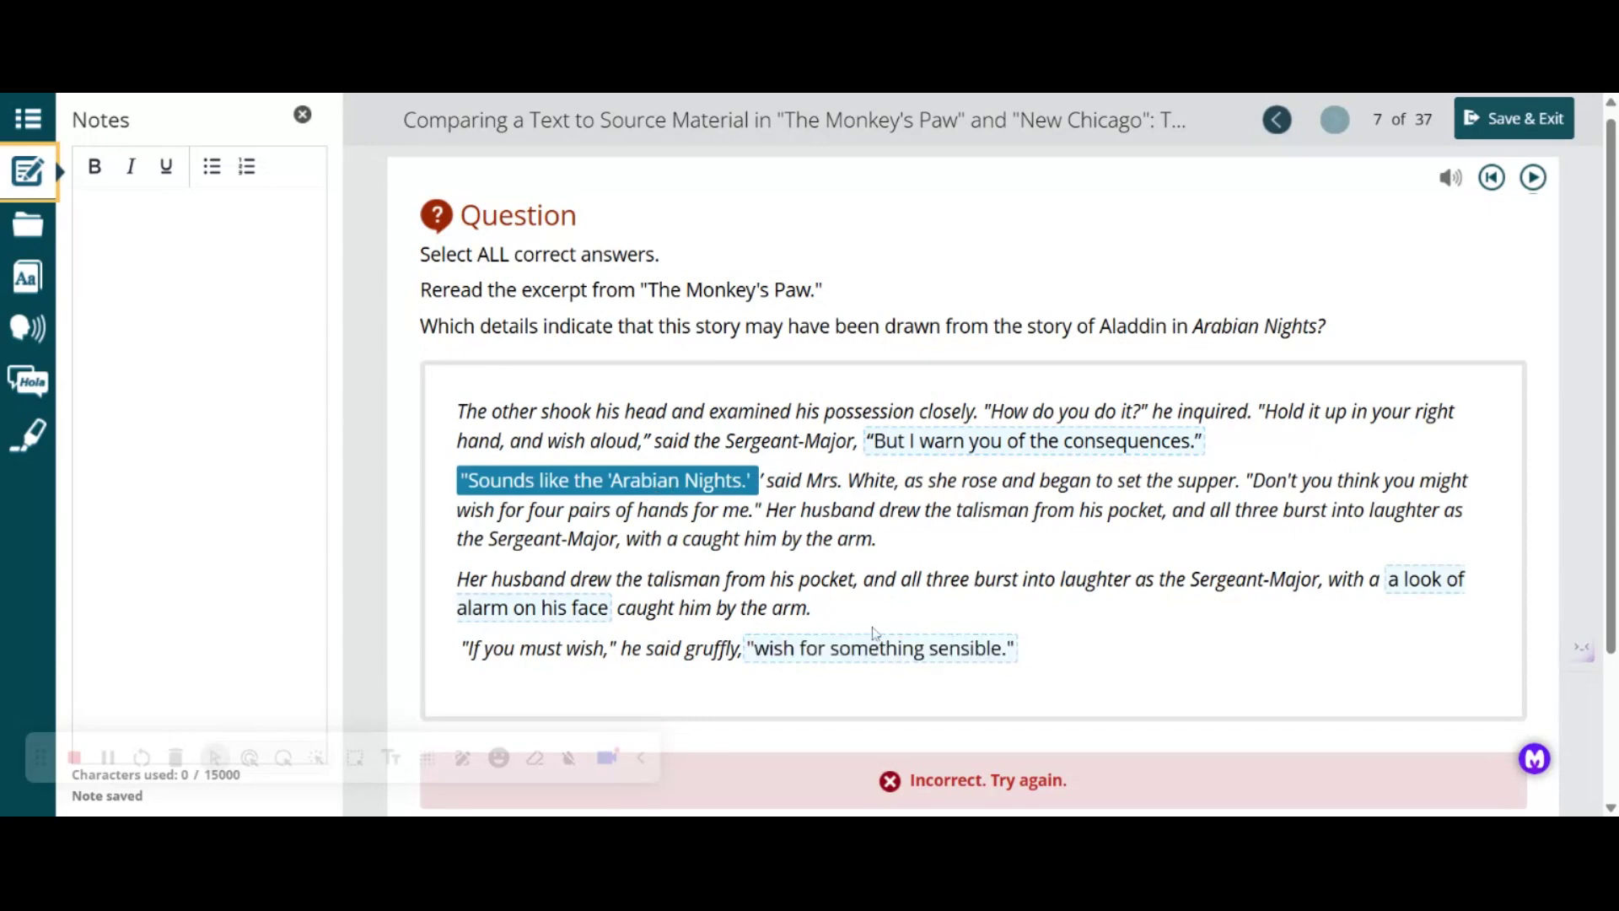
click(973, 685)
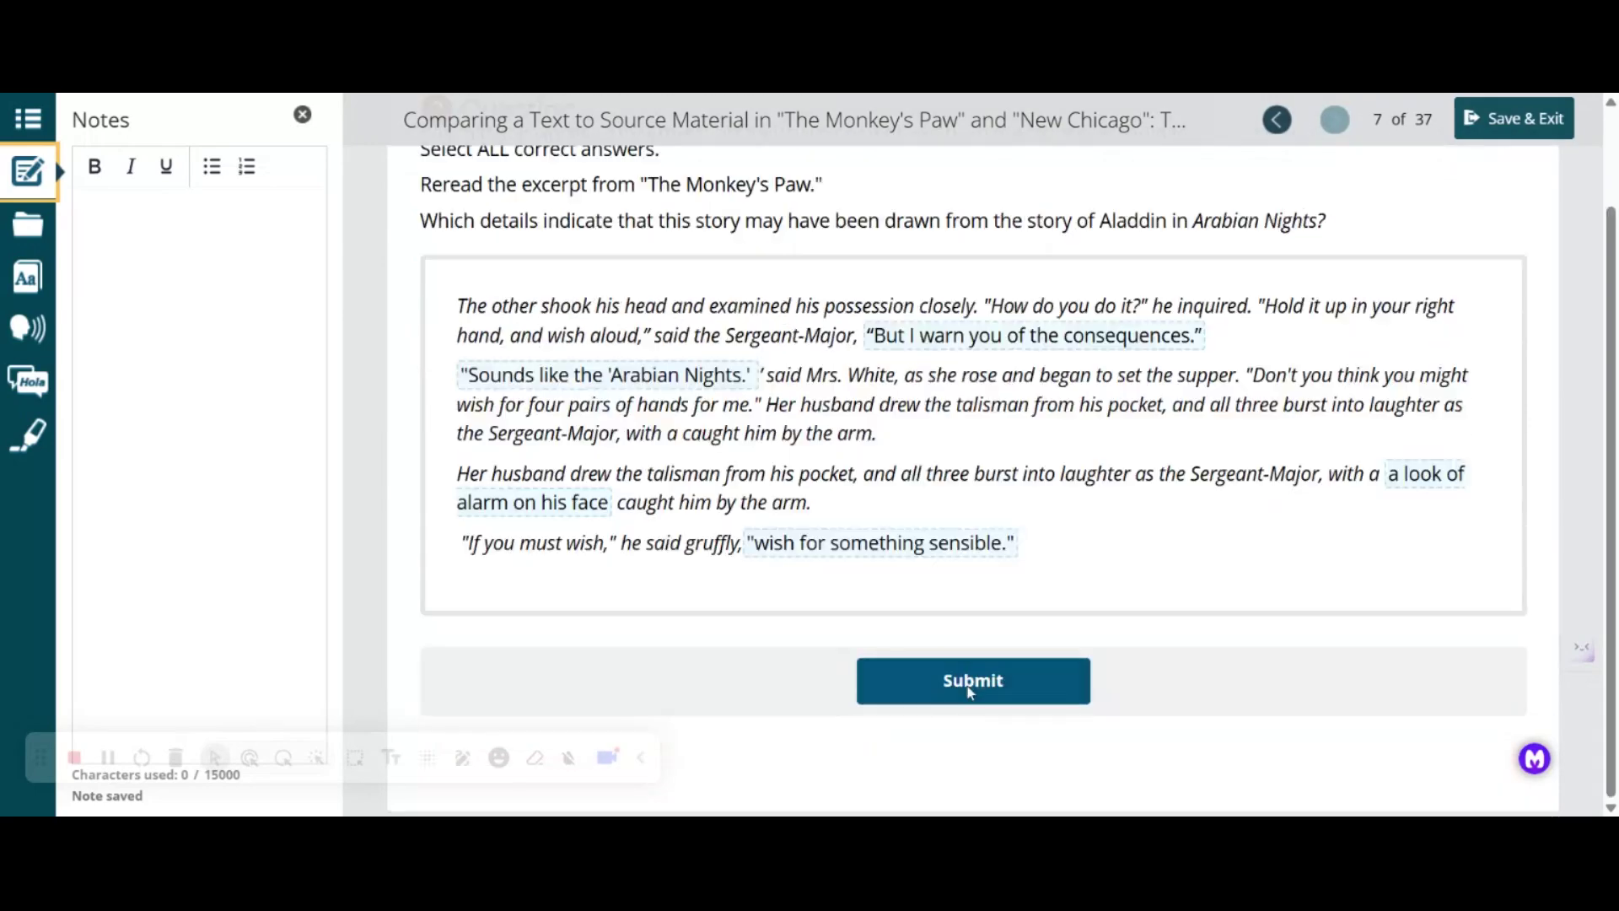
click(975, 686)
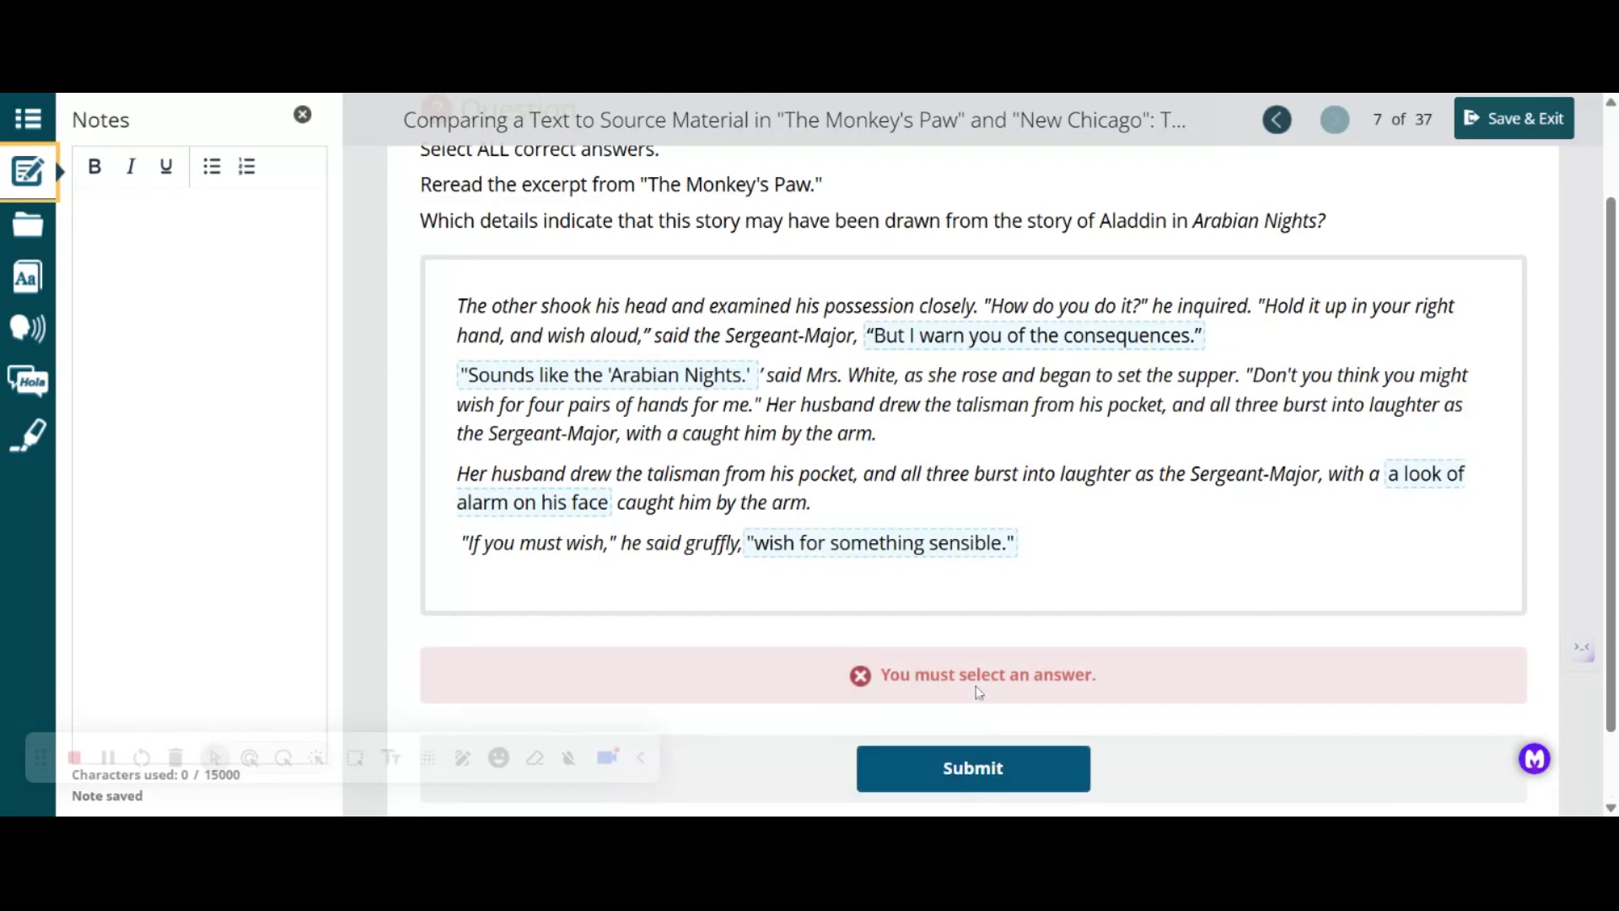
click(655, 374)
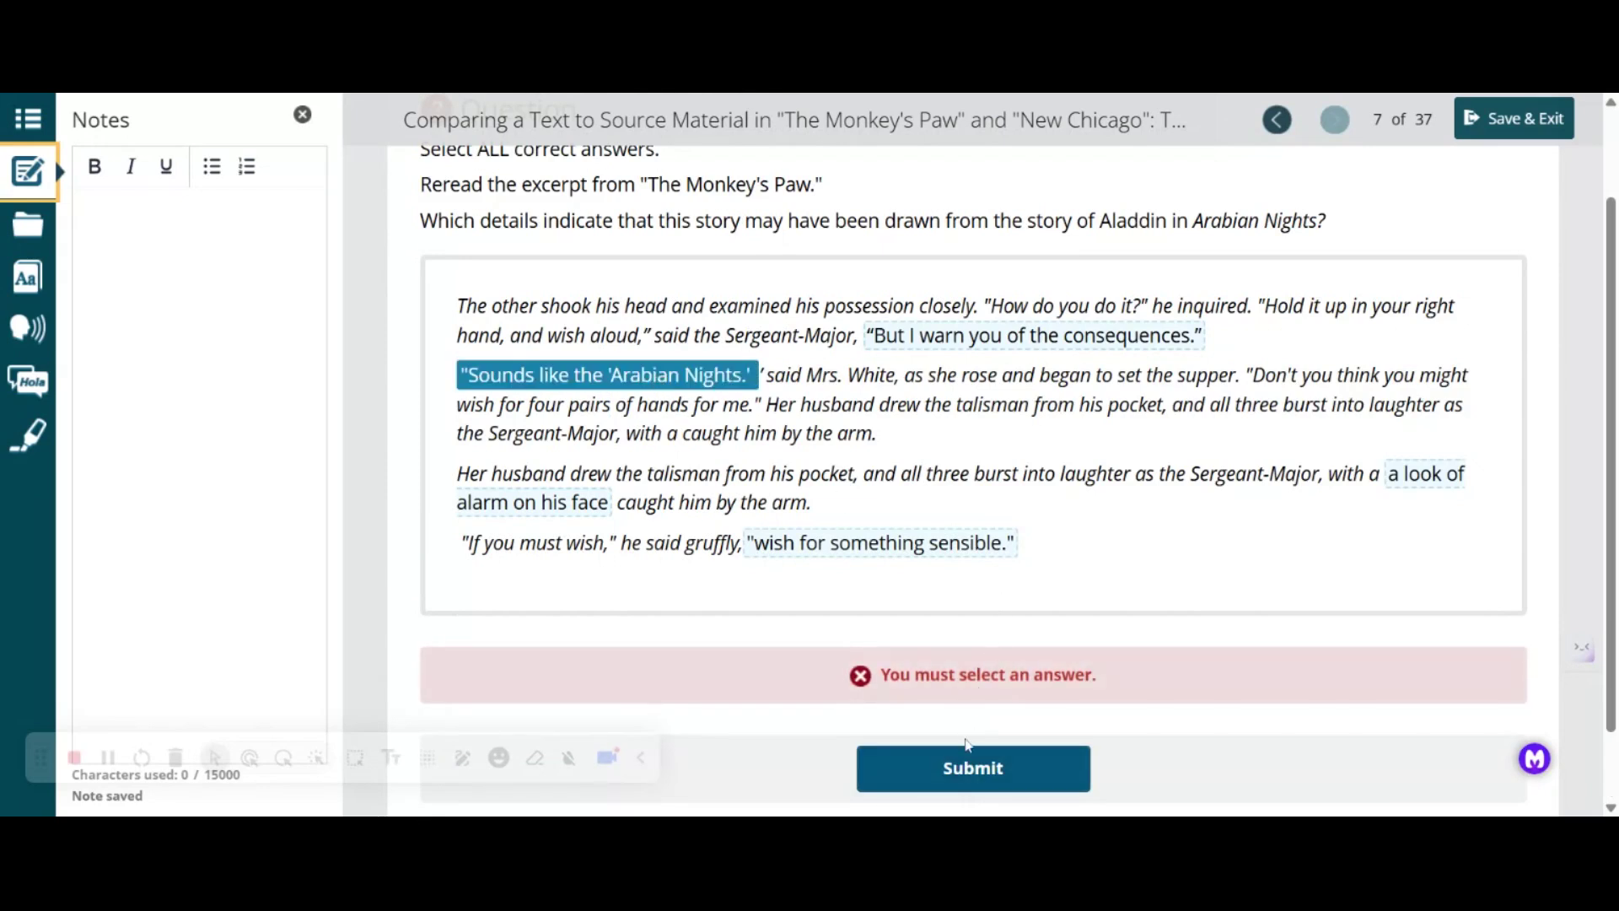
click(971, 783)
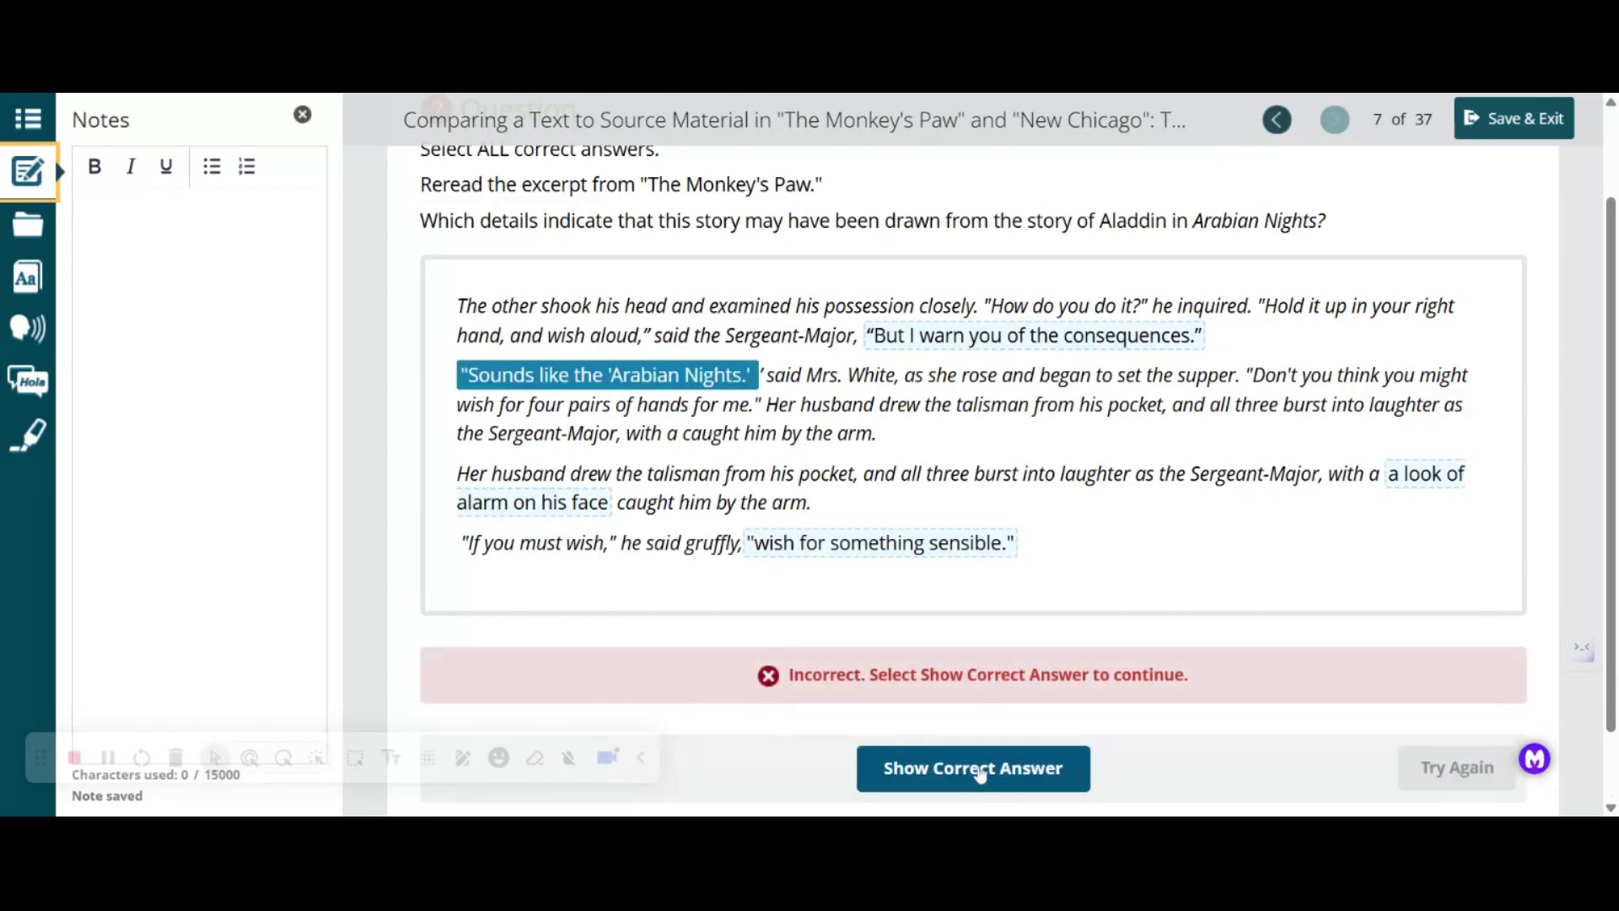
Reveal the correct answer to the Aladdin source question and read the explanation.
click(980, 772)
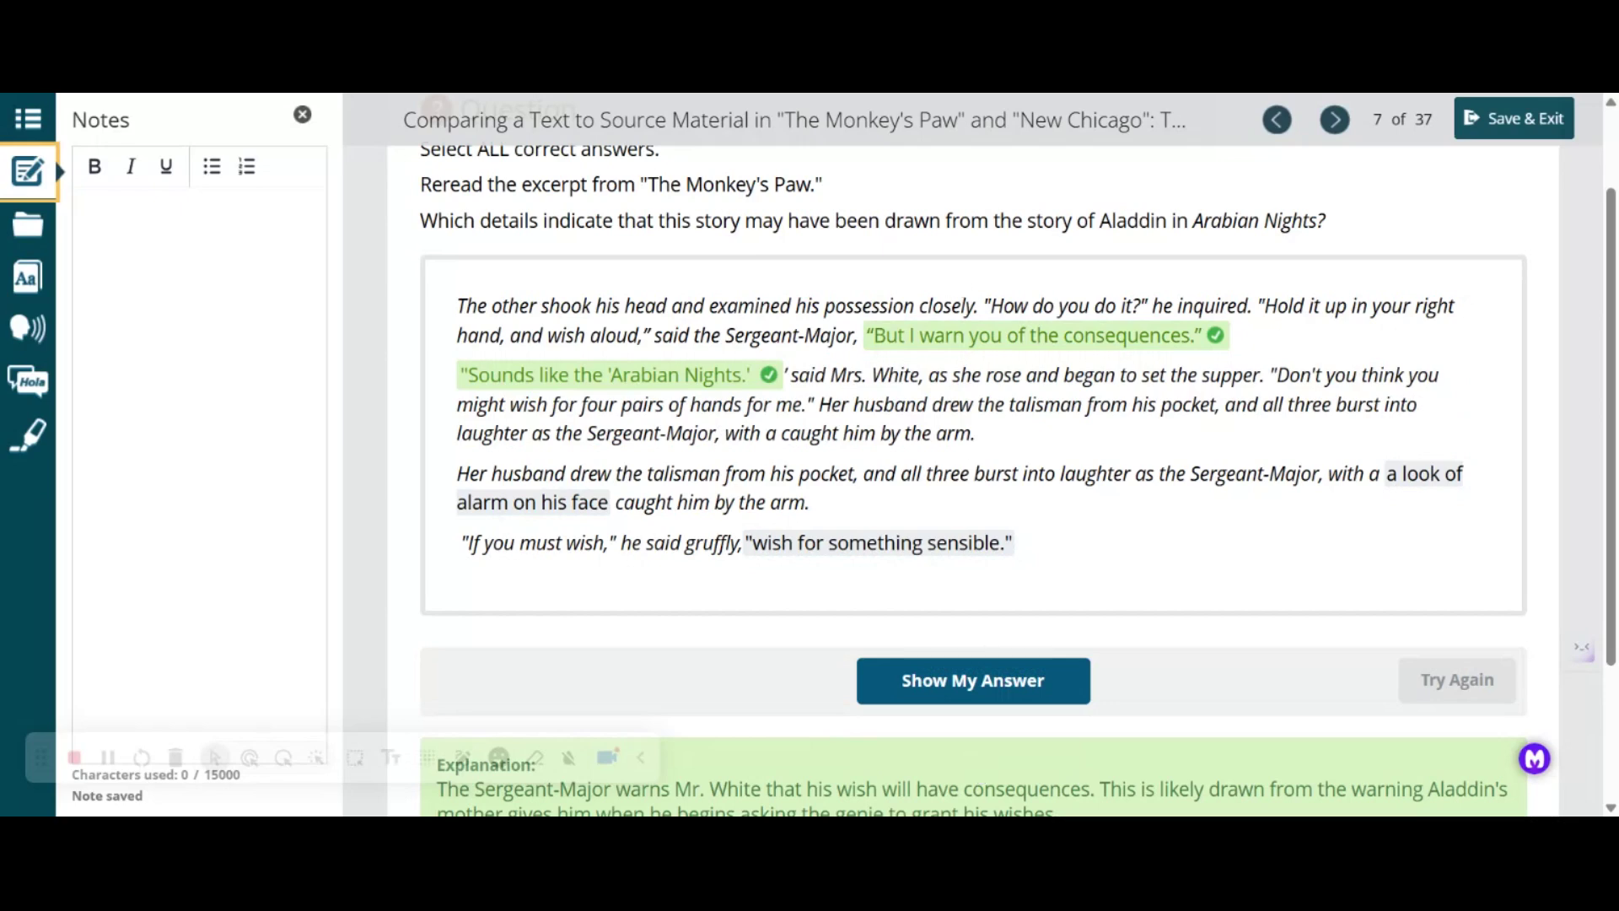
scroll(1058, 638, down, 3)
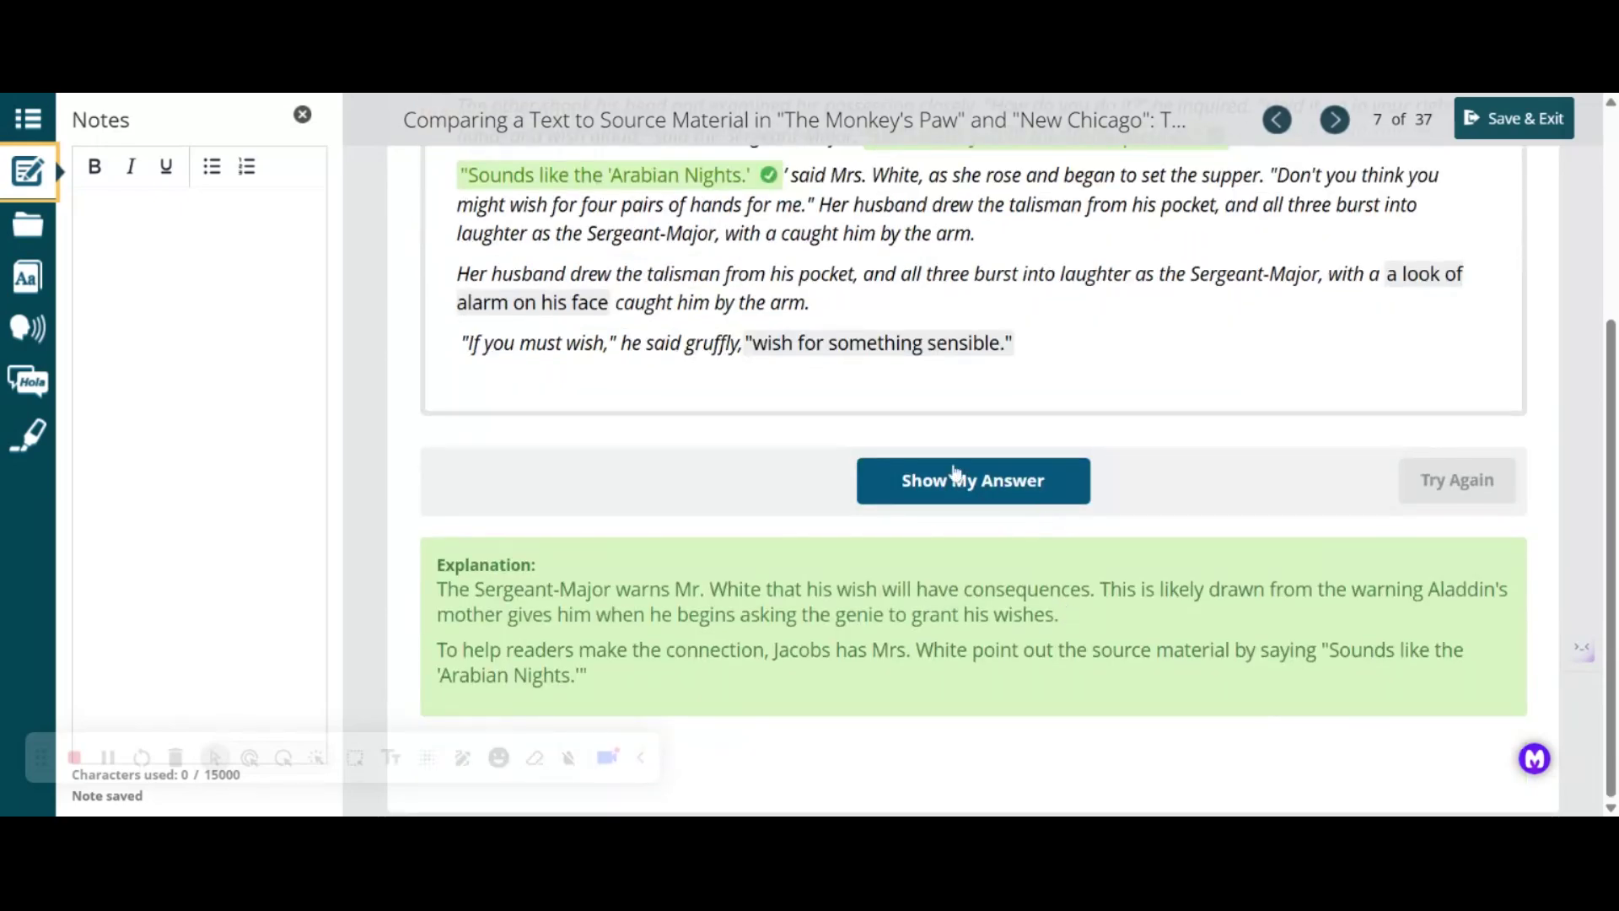
scroll(1341, 390, up, 3)
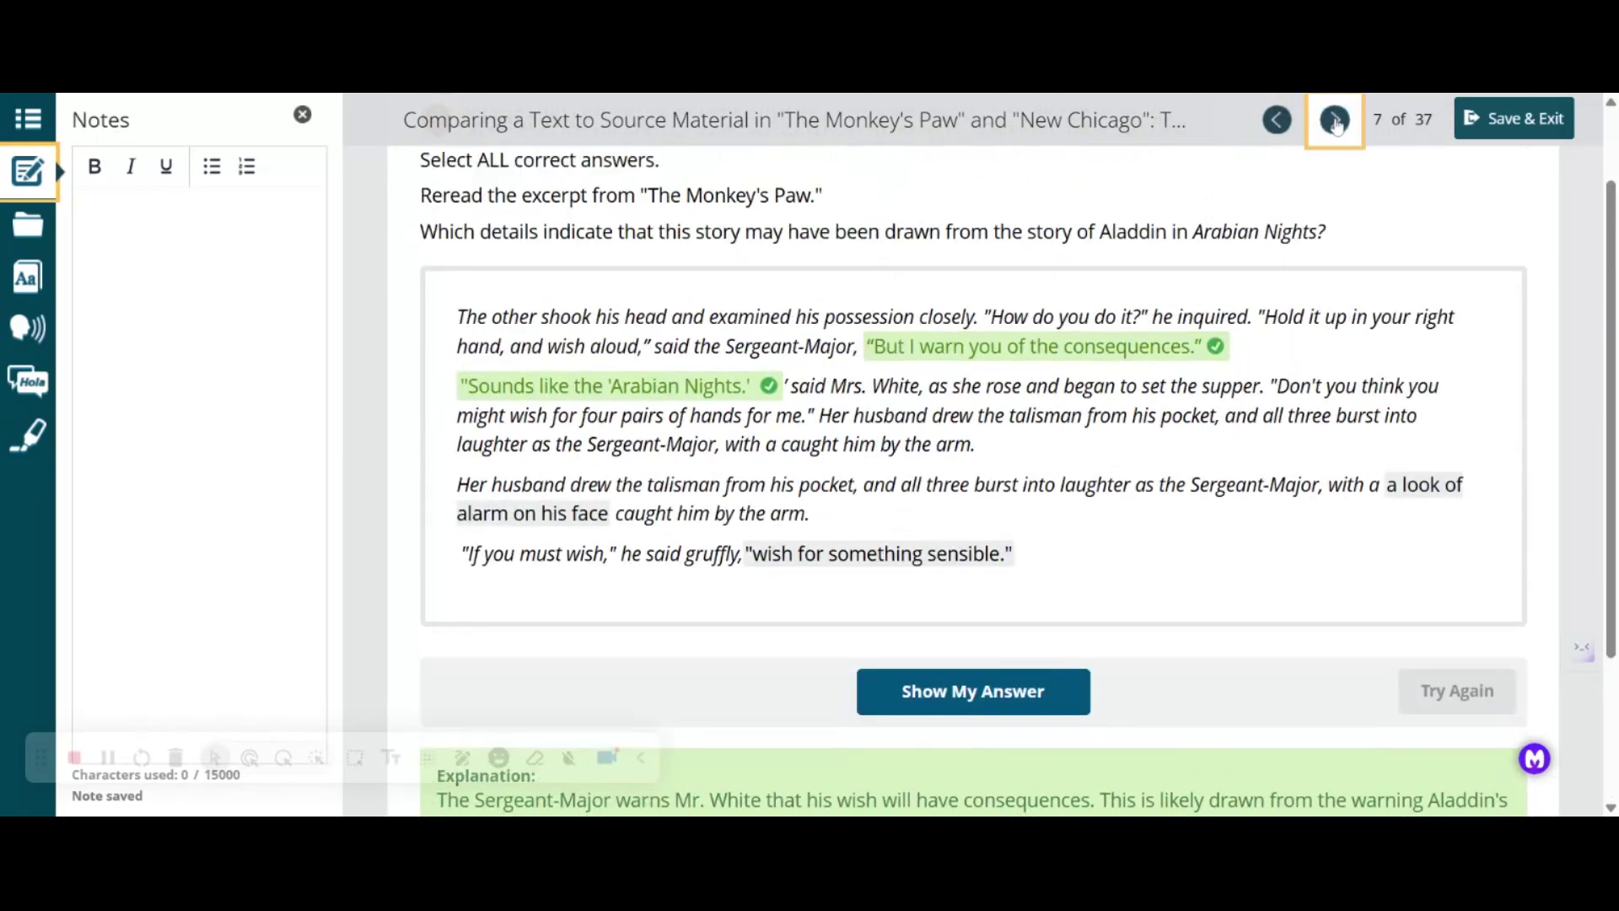
Advance to page 8 and copy the heading "How Authors Draw on and Transform Source Material" into the lesson notes.
click(1335, 121)
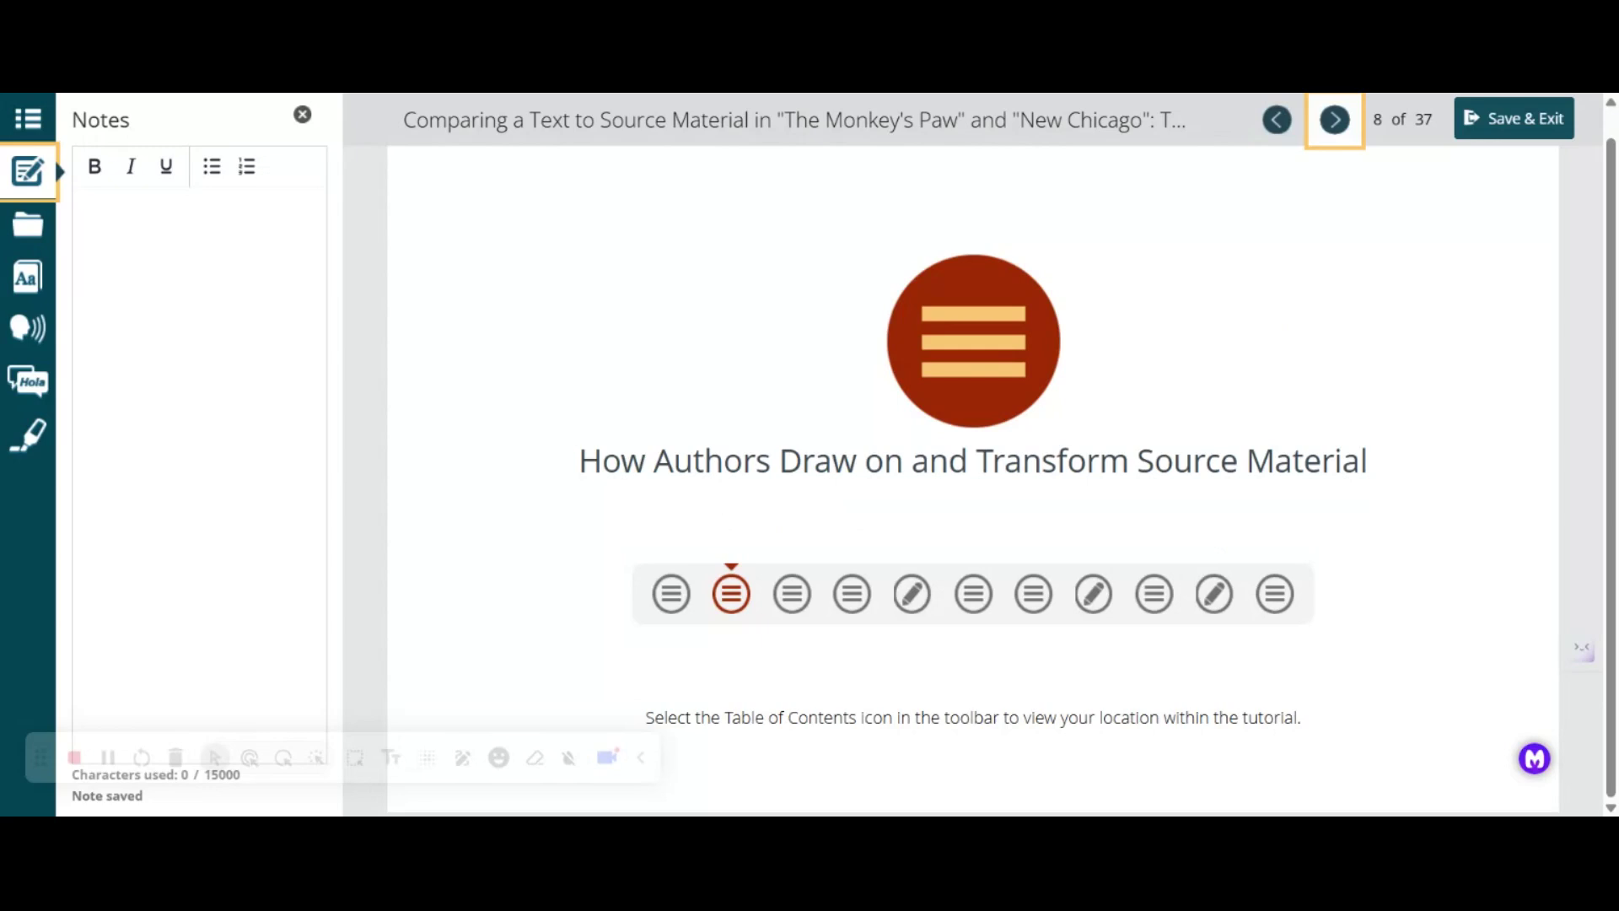
drag(579, 461, 1395, 464)
key(ctrl+c)
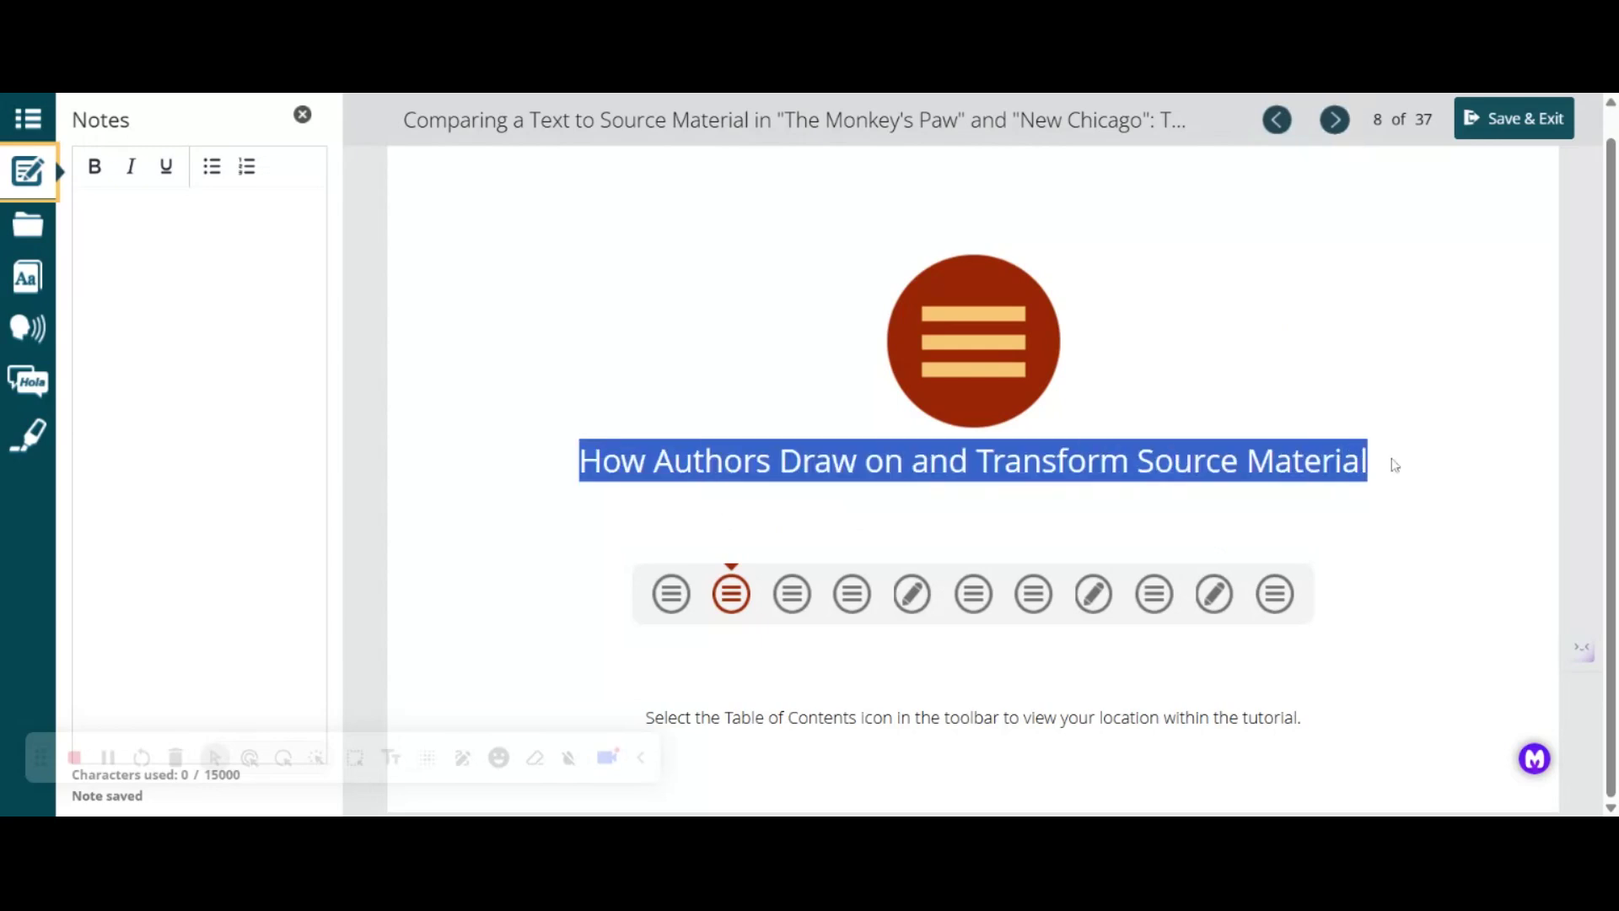
click(195, 251)
key(ctrl+v)
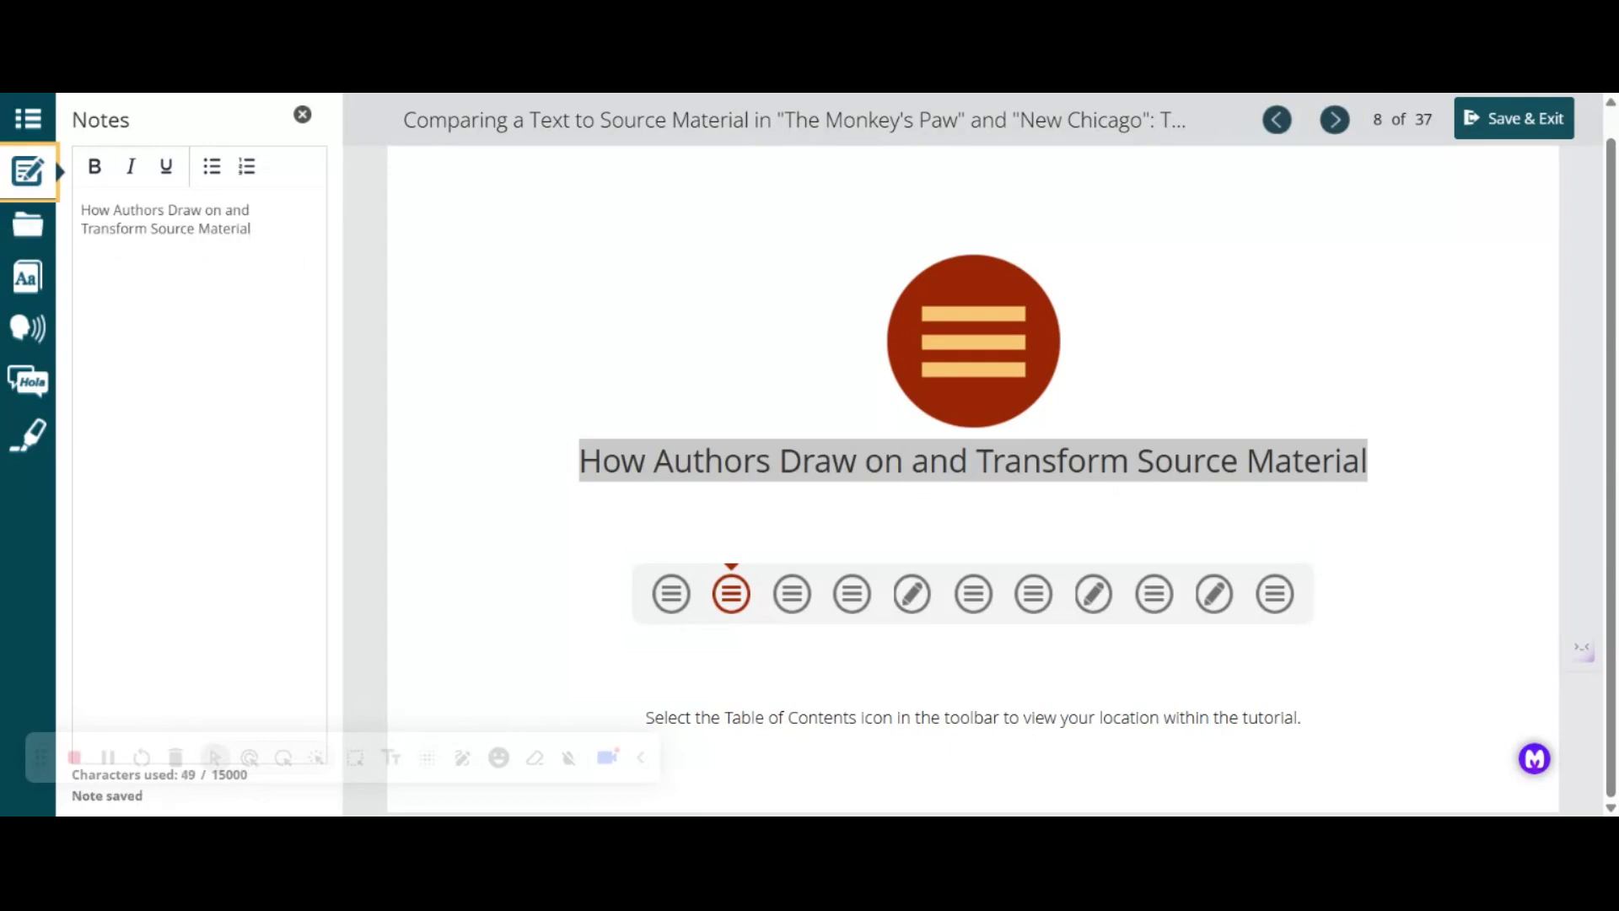
key(Return)
Advance to page 9 and copy the passage from "An author may draw on elements" through "1950s New York City." below the heading in the notes.
click(1344, 121)
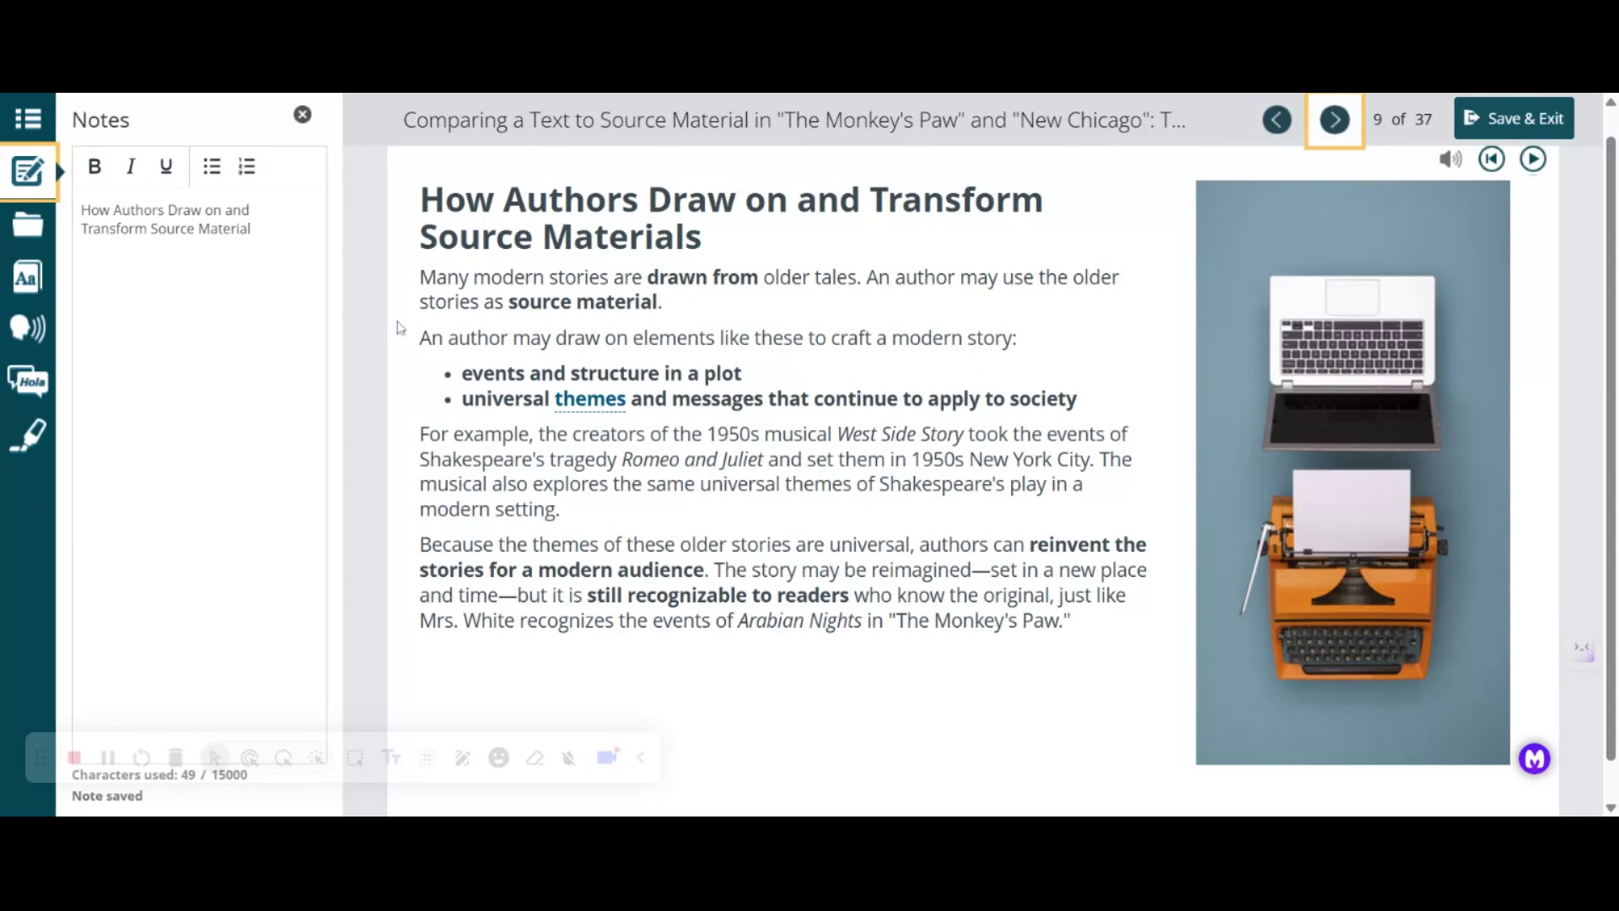
mouse_move(397, 329)
mouse_down()
mouse_move(549, 372)
mouse_move(655, 485)
mouse_move(1099, 460)
mouse_up()
key(ctrl+c)
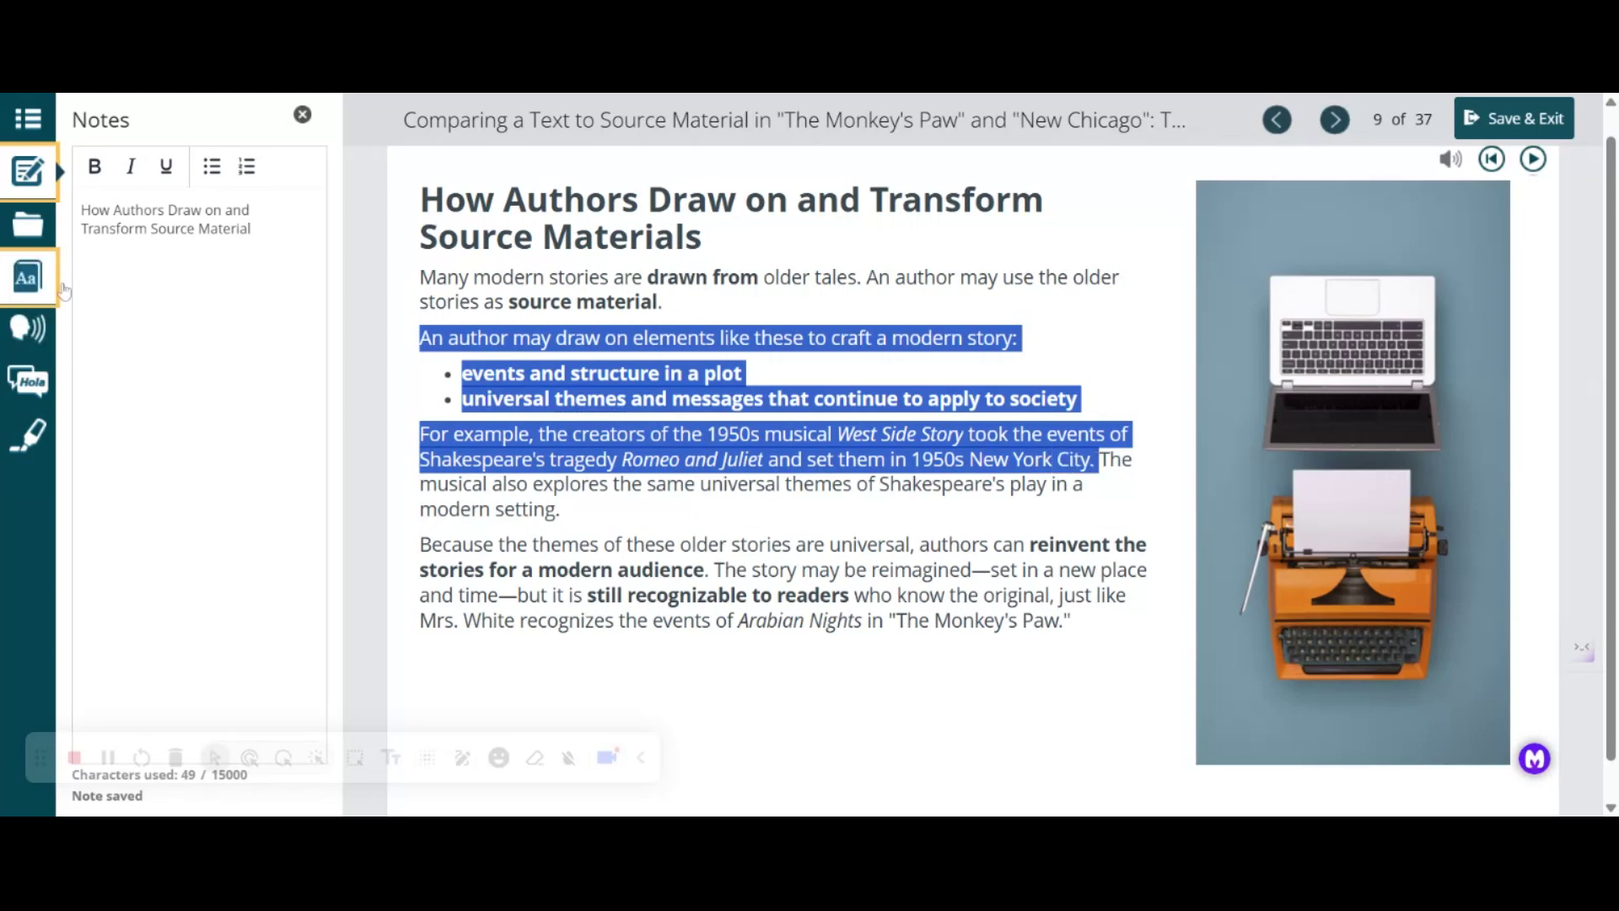
click(244, 279)
key(Return)
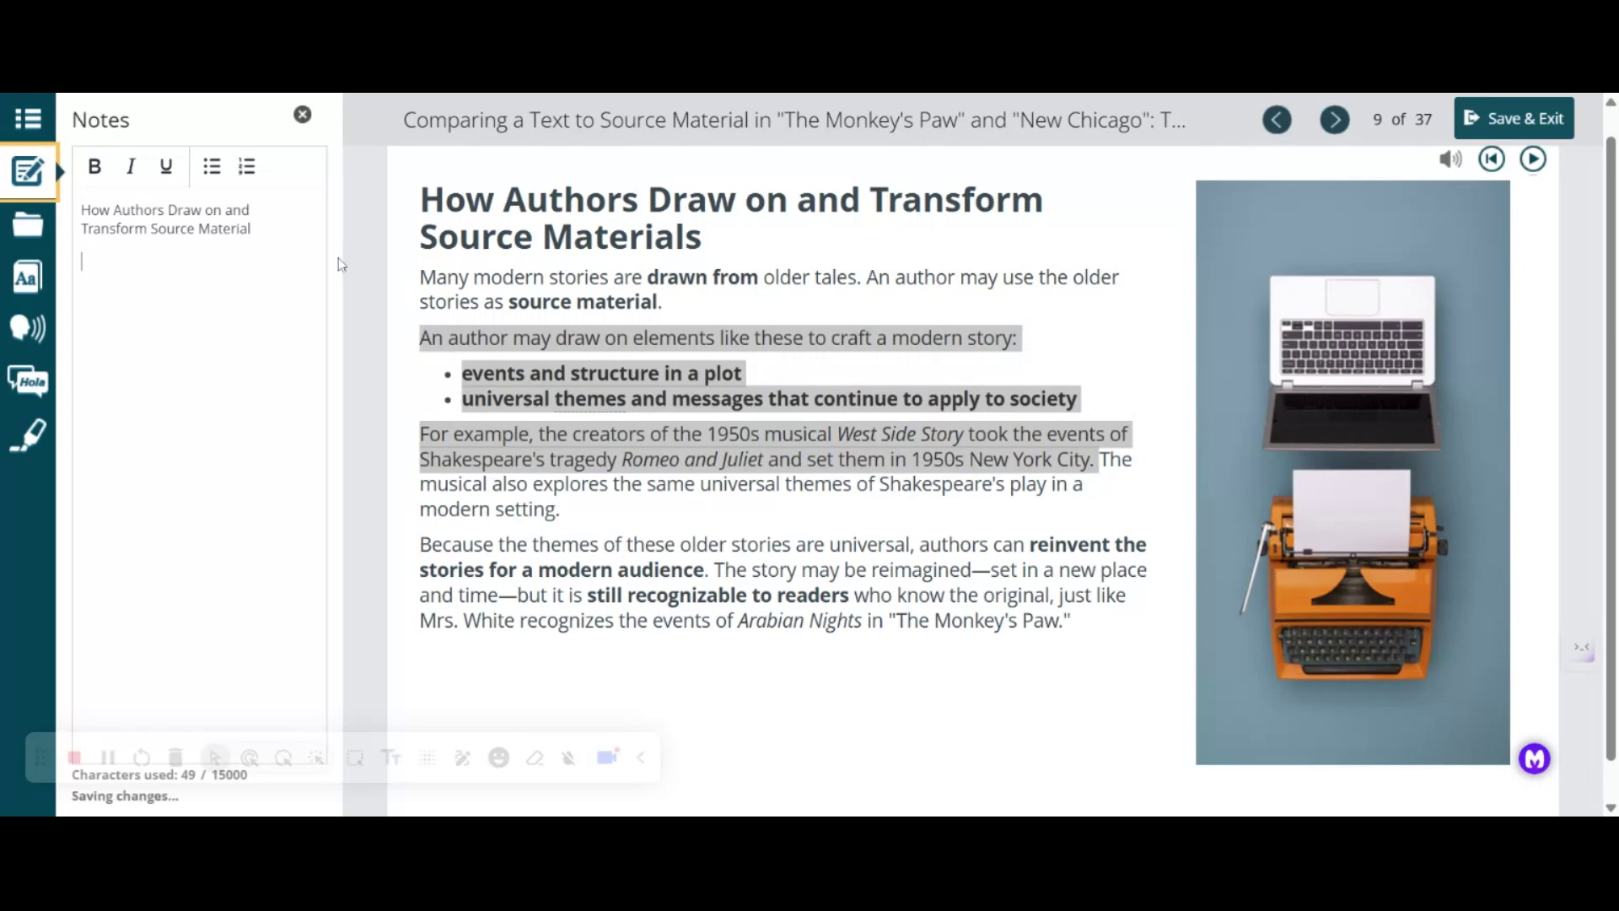
key(ctrl+v)
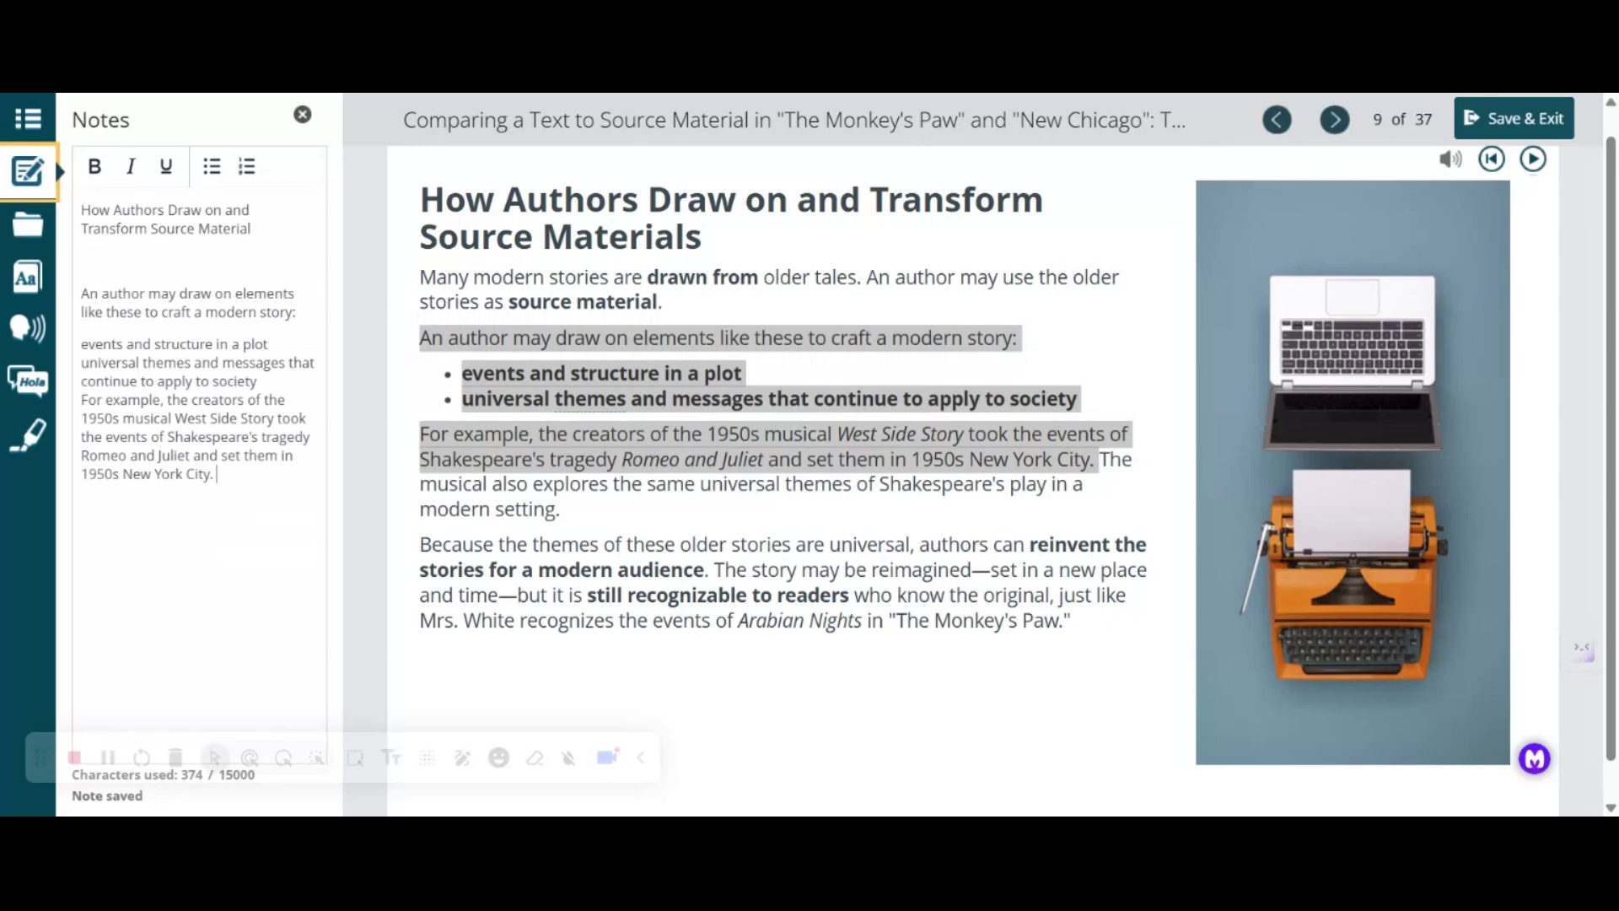
Format "events and structure in a plot" and "universal themes and messages that continue to apply to society" as two separate bullet points in the notes.
drag(259, 381, 81, 343)
click(213, 168)
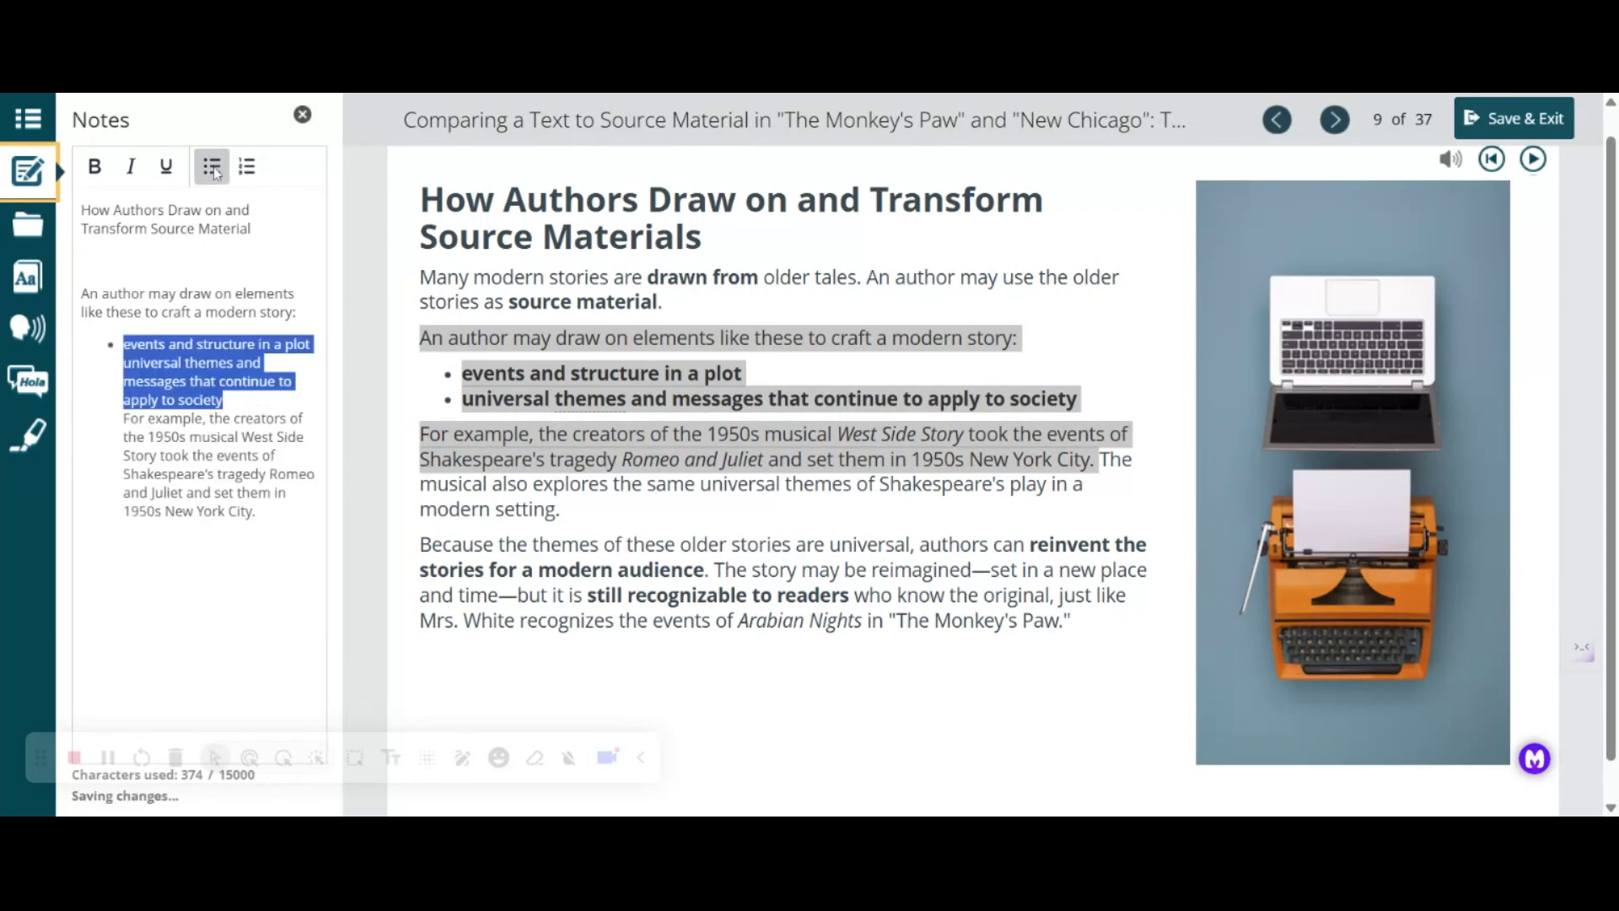
click(143, 455)
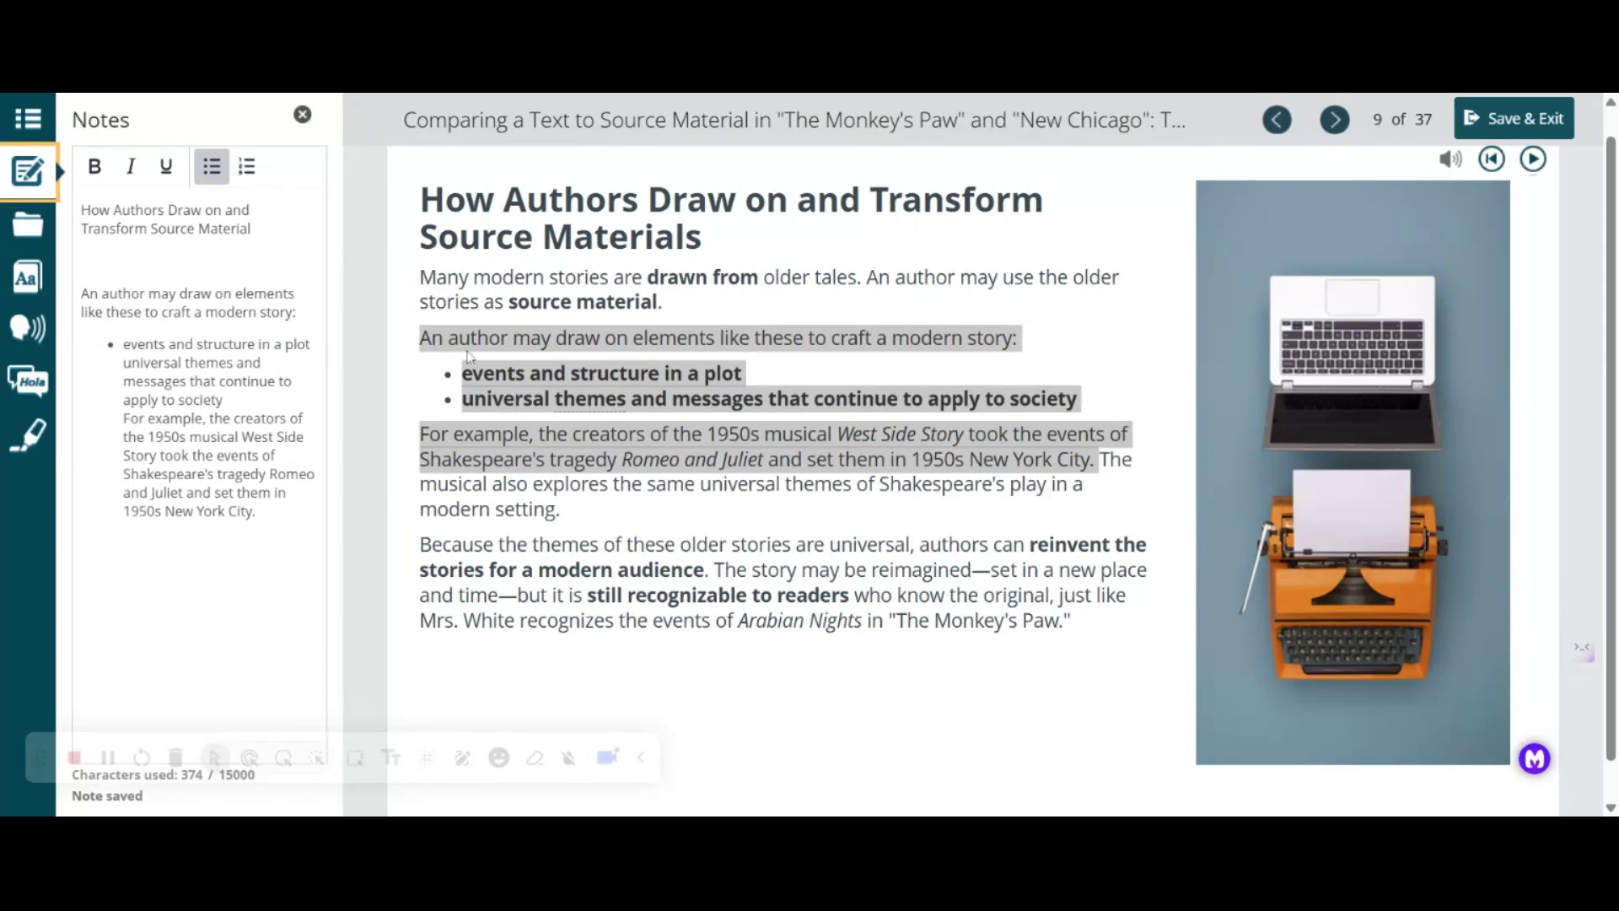
key(BackSpace)
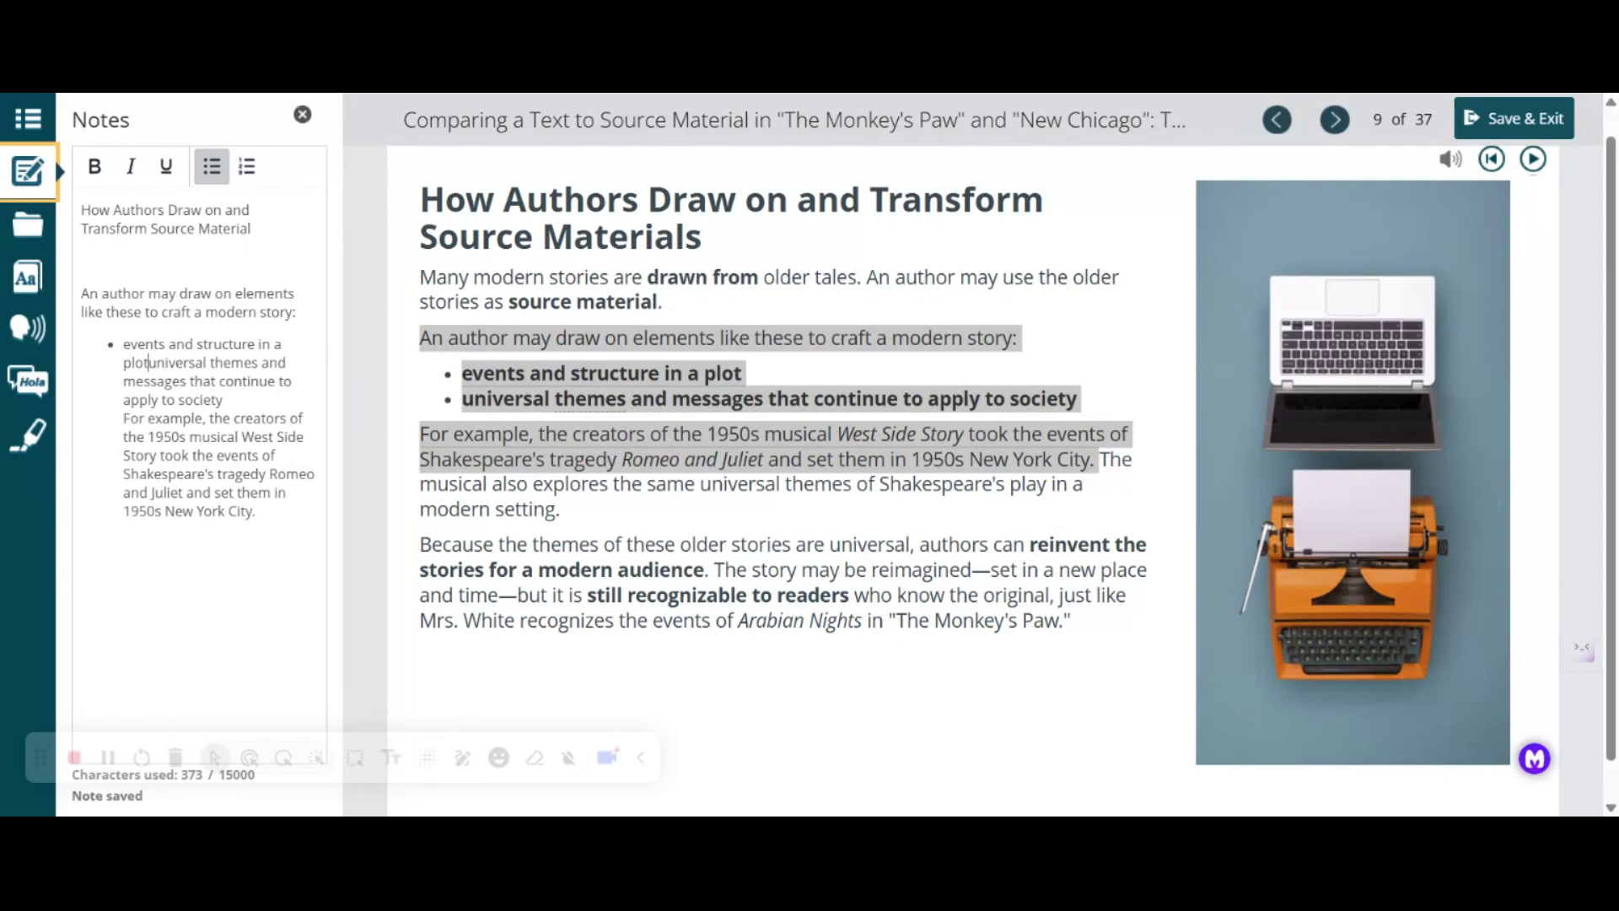
key(Return)
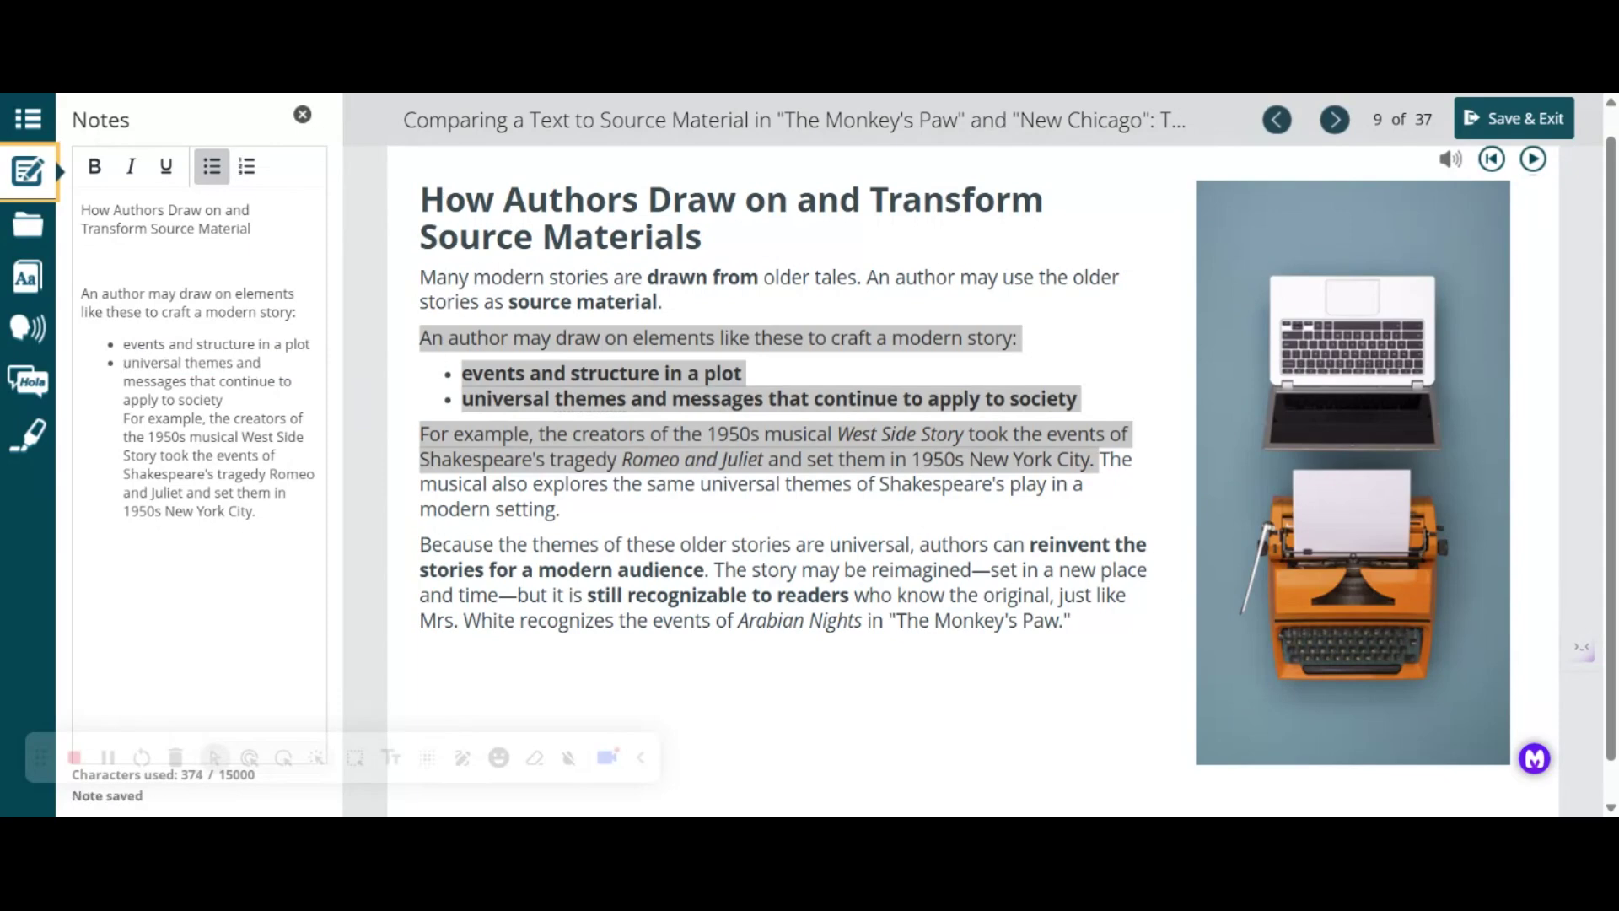
Separate the "For example" text from the second bullet in the notes and make it a regular paragraph.
key(Return)
key(Return)
key(BackSpace)
key(BackSpace)
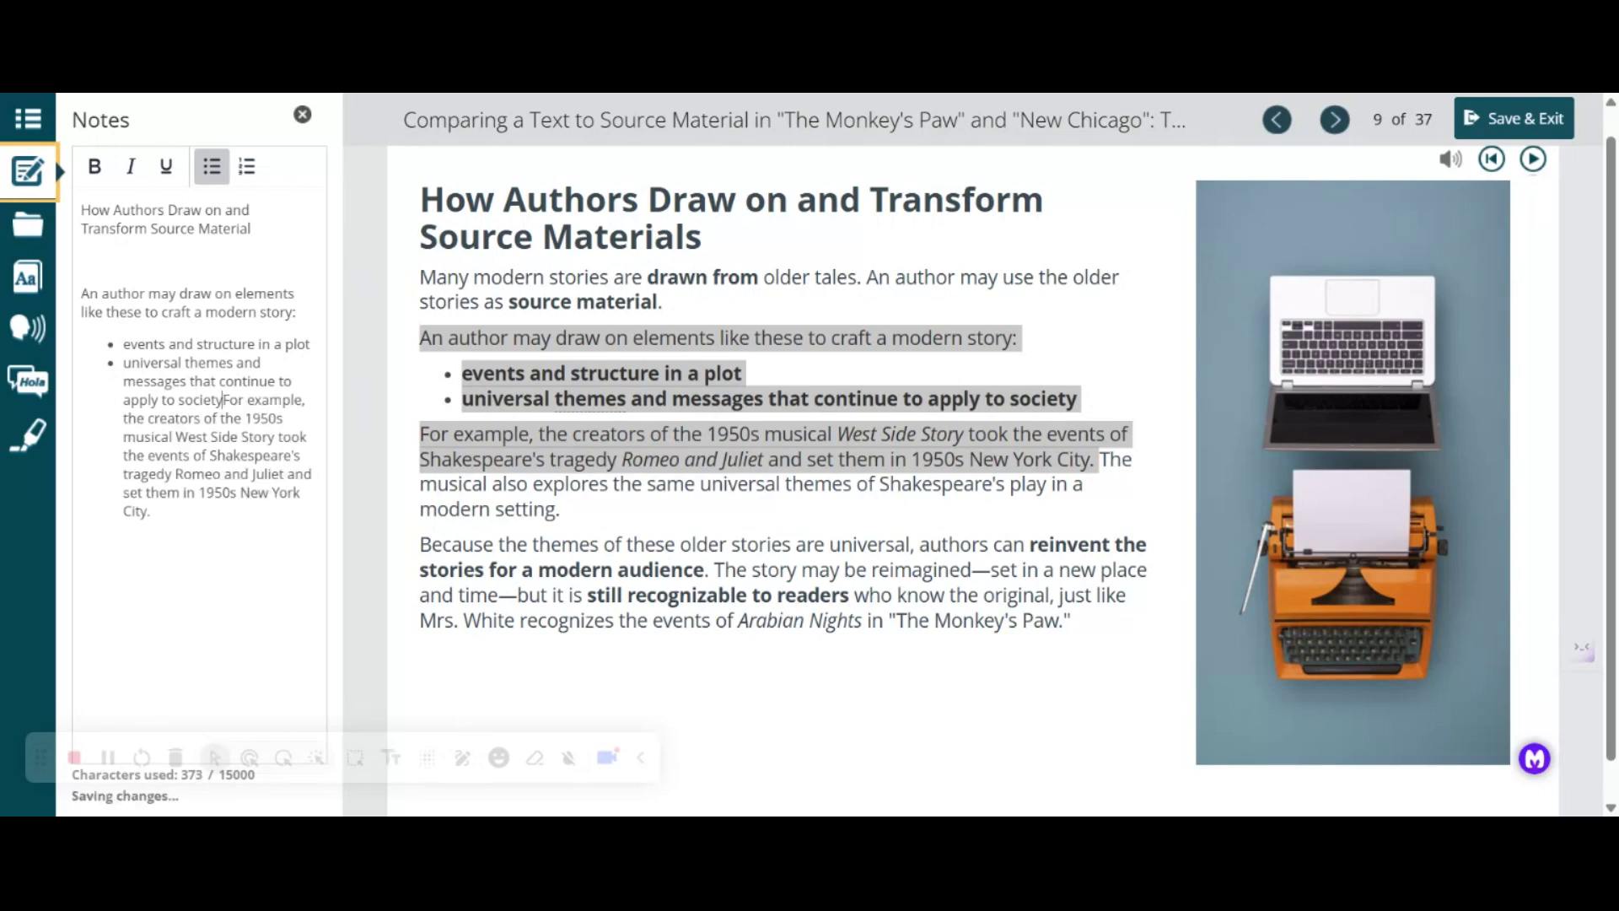
key(Return)
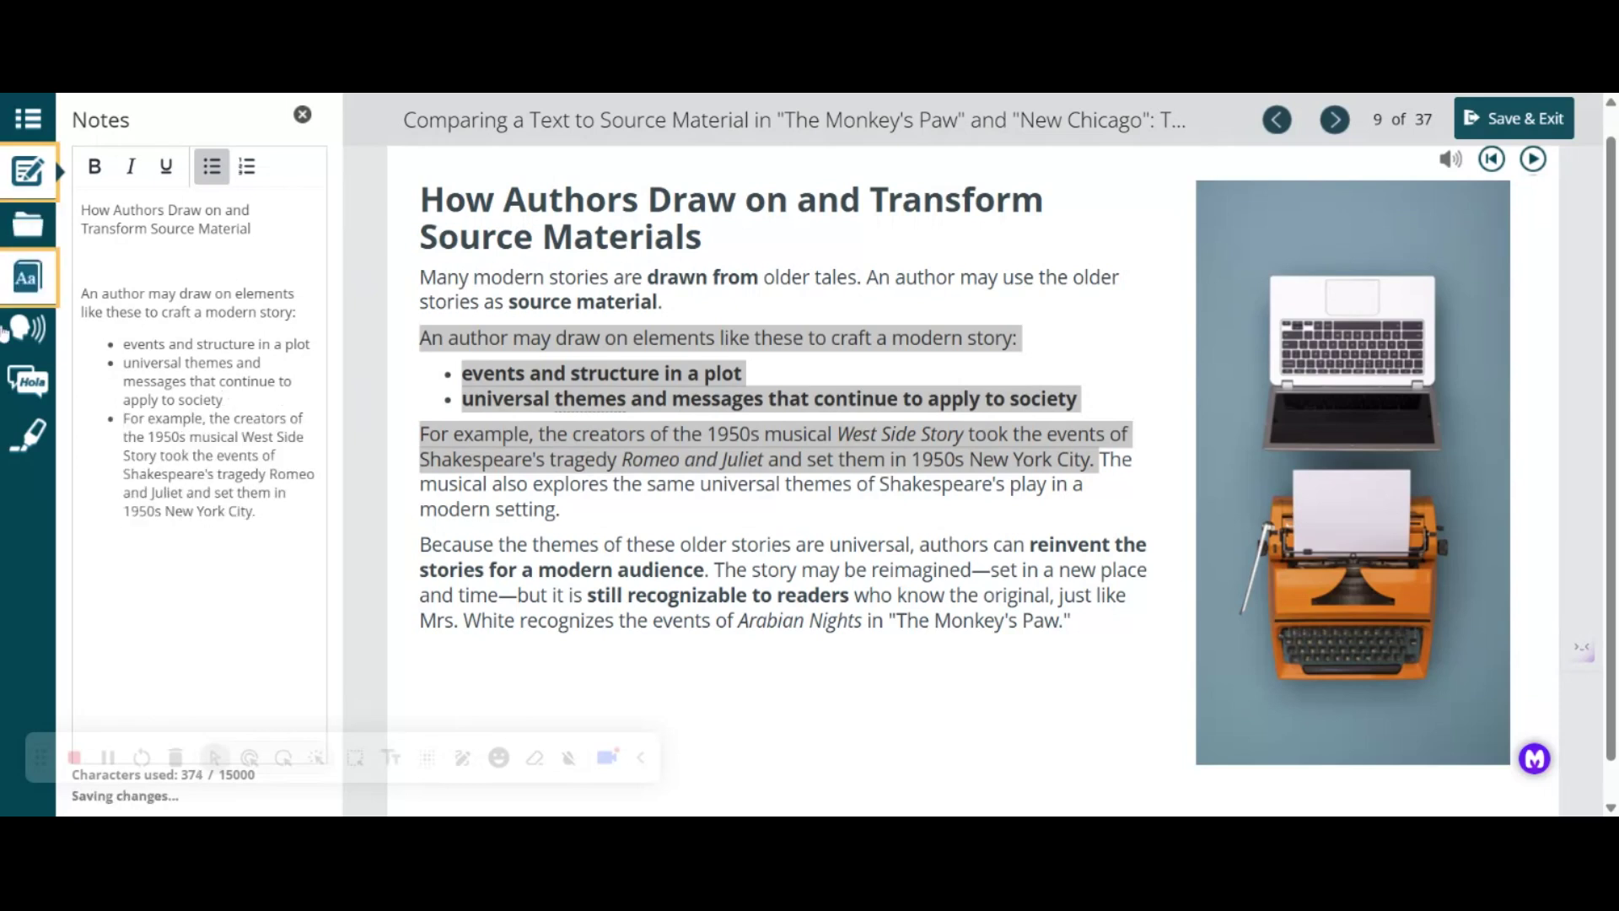
click(211, 166)
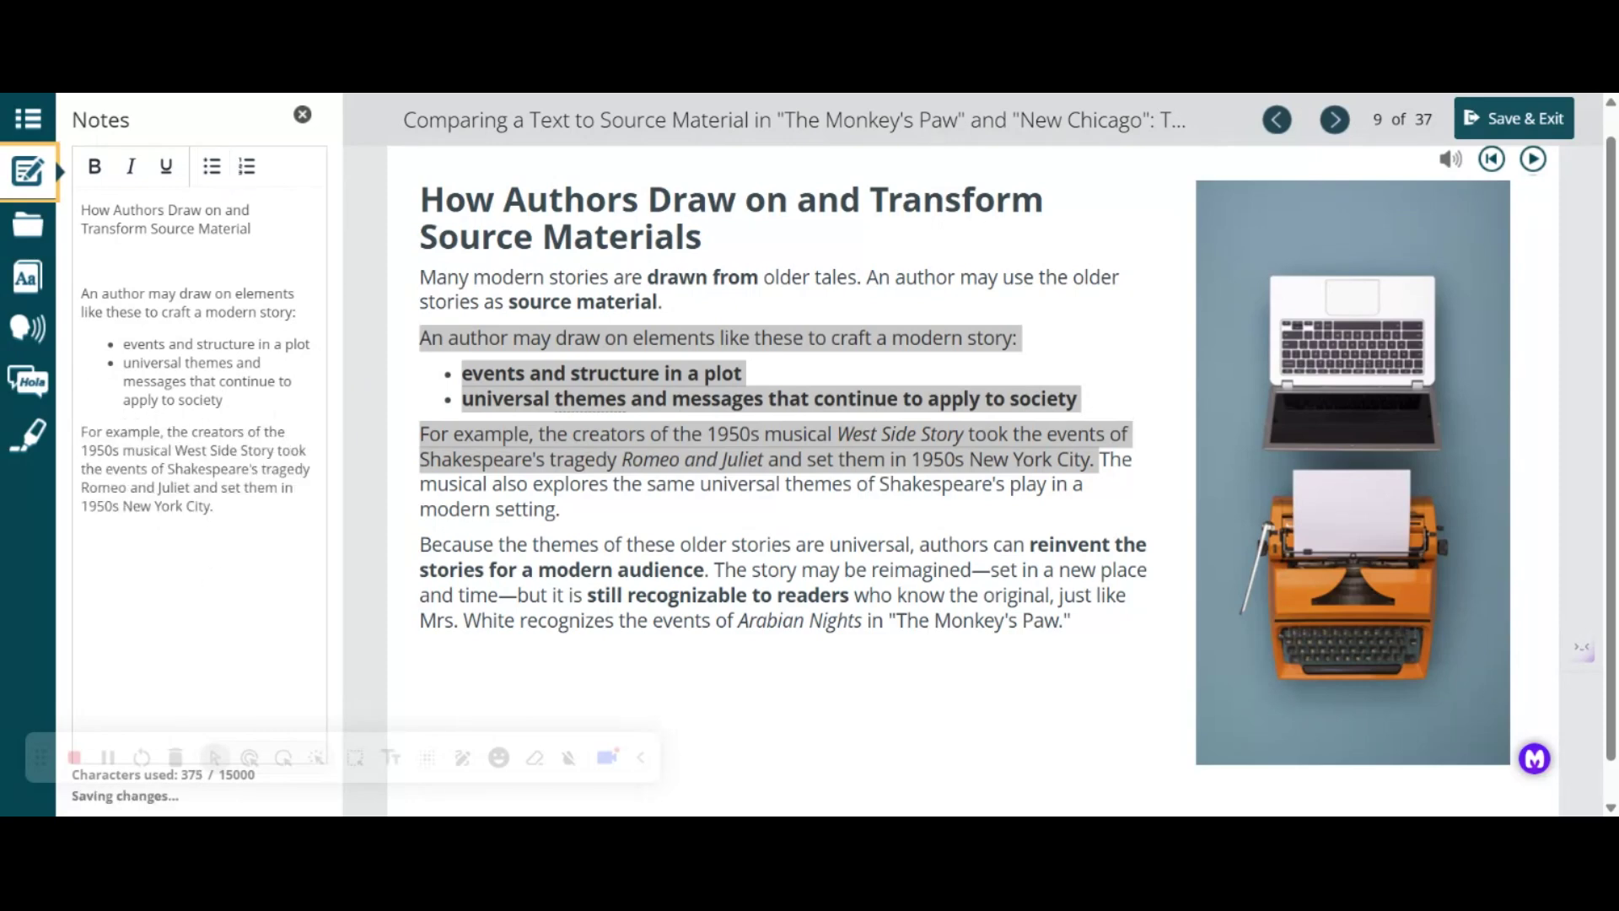
key(Return)
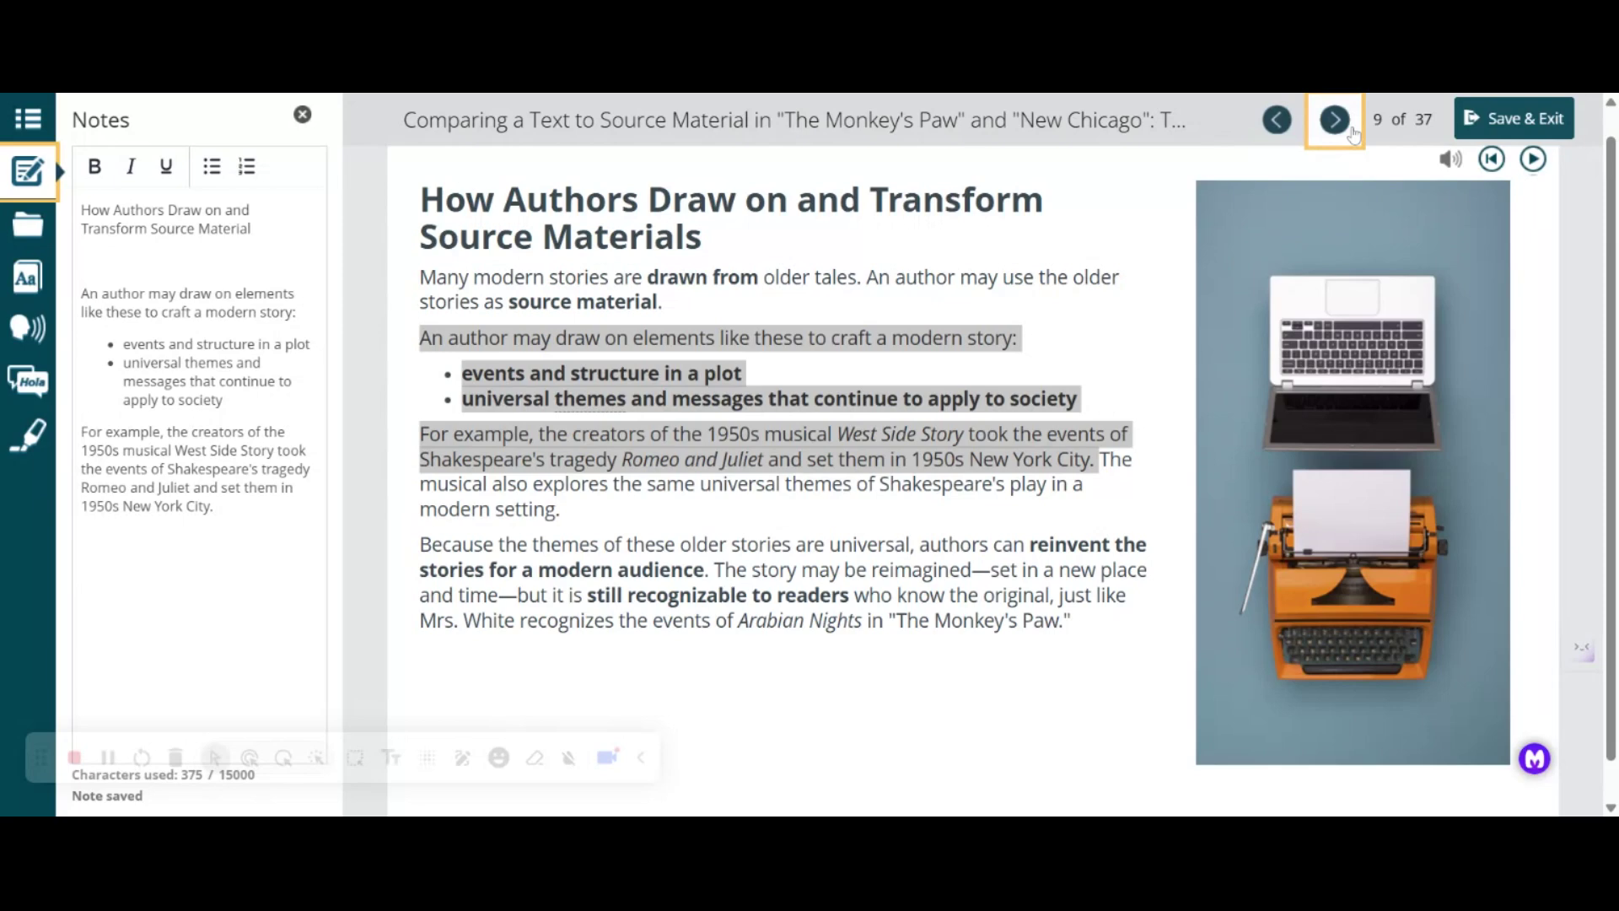
Advance to page 10, save and exit the tutorial, and return through the course page to the home page.
click(1352, 132)
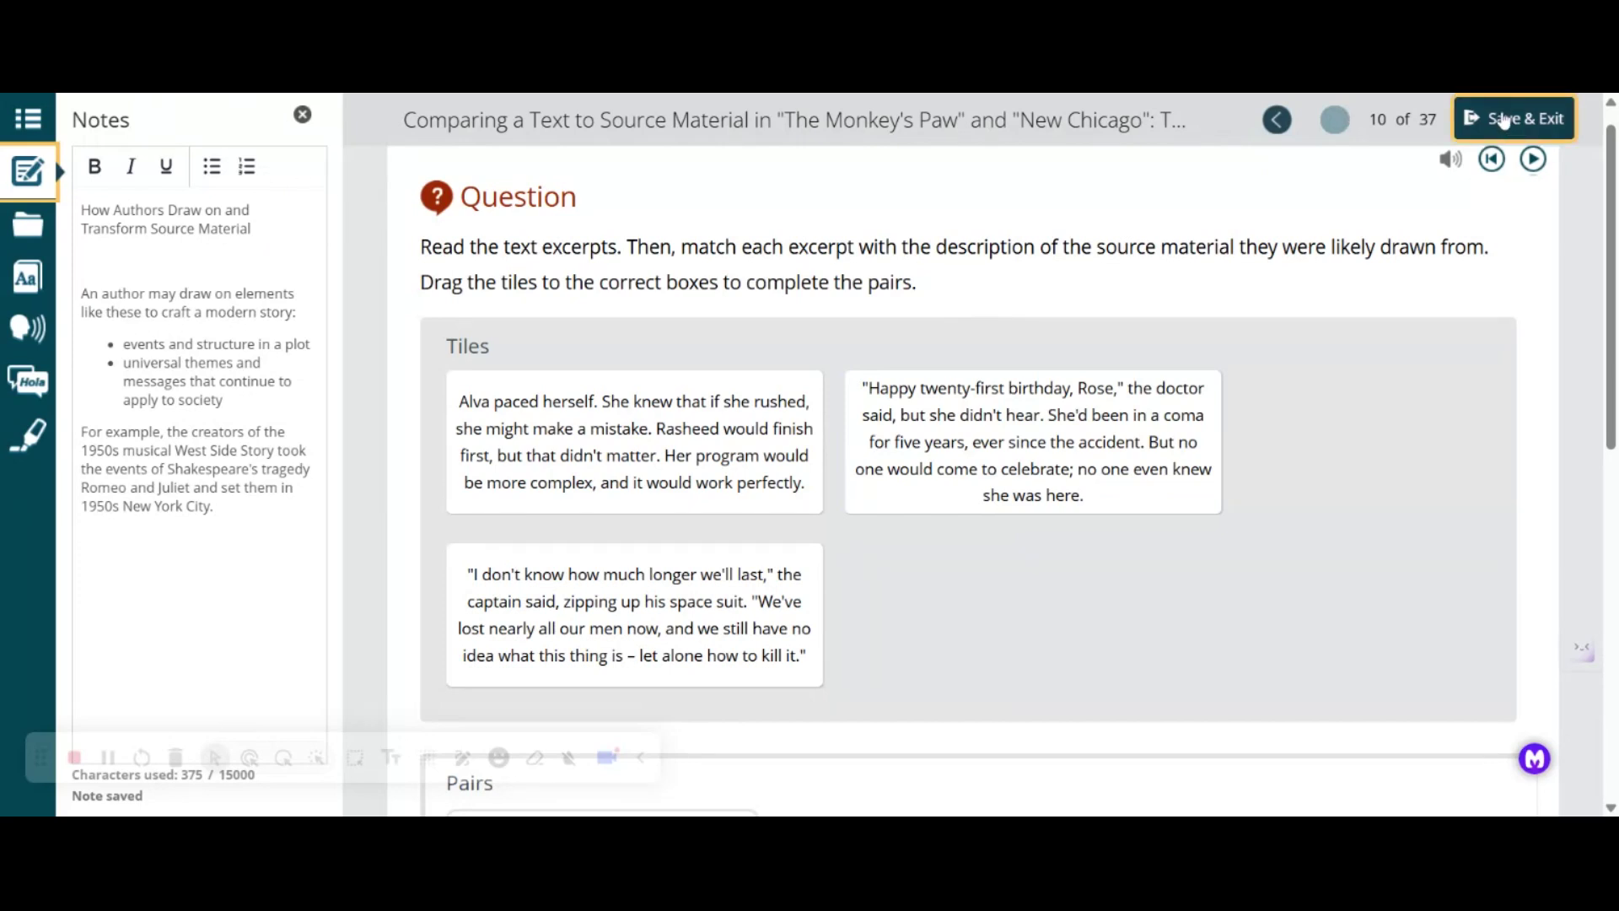
click(1504, 120)
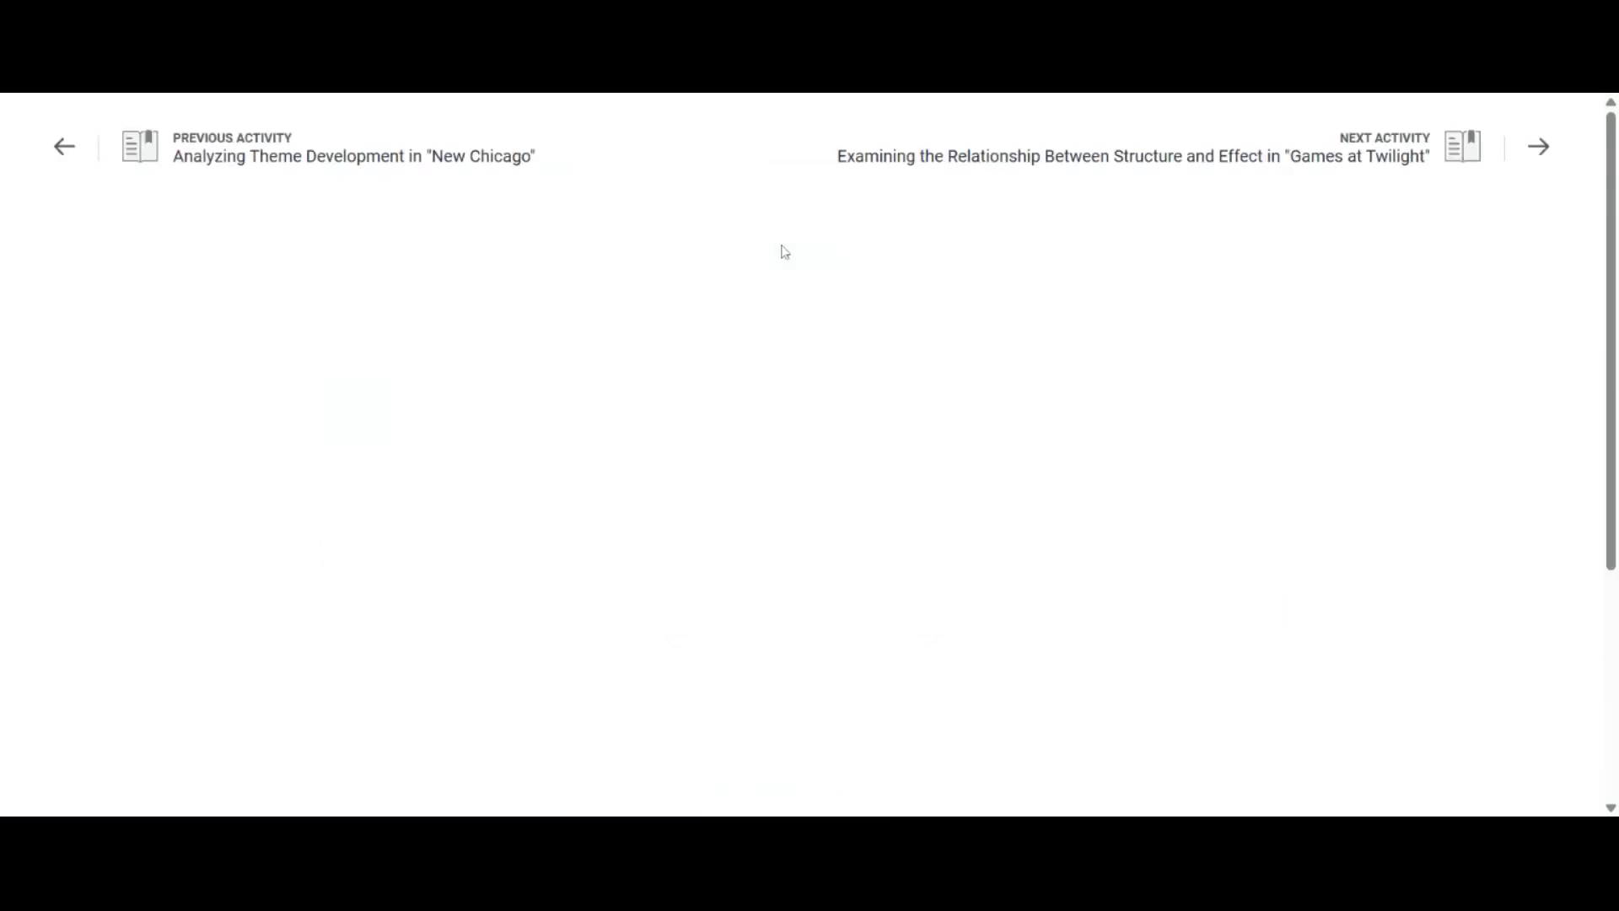
click(856, 636)
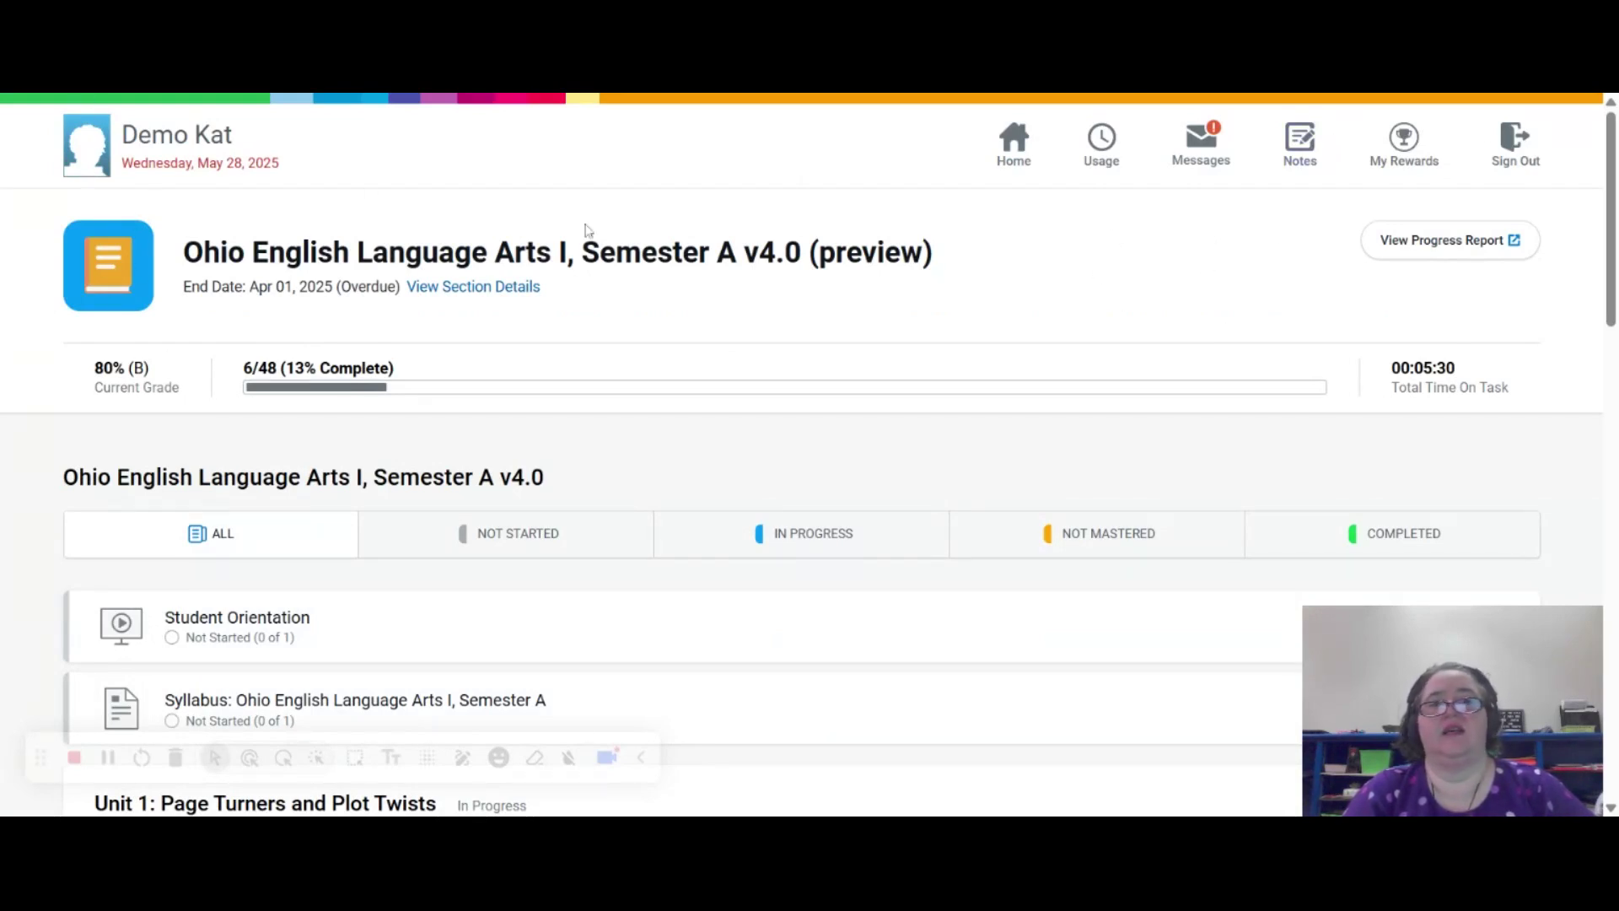
click(1020, 151)
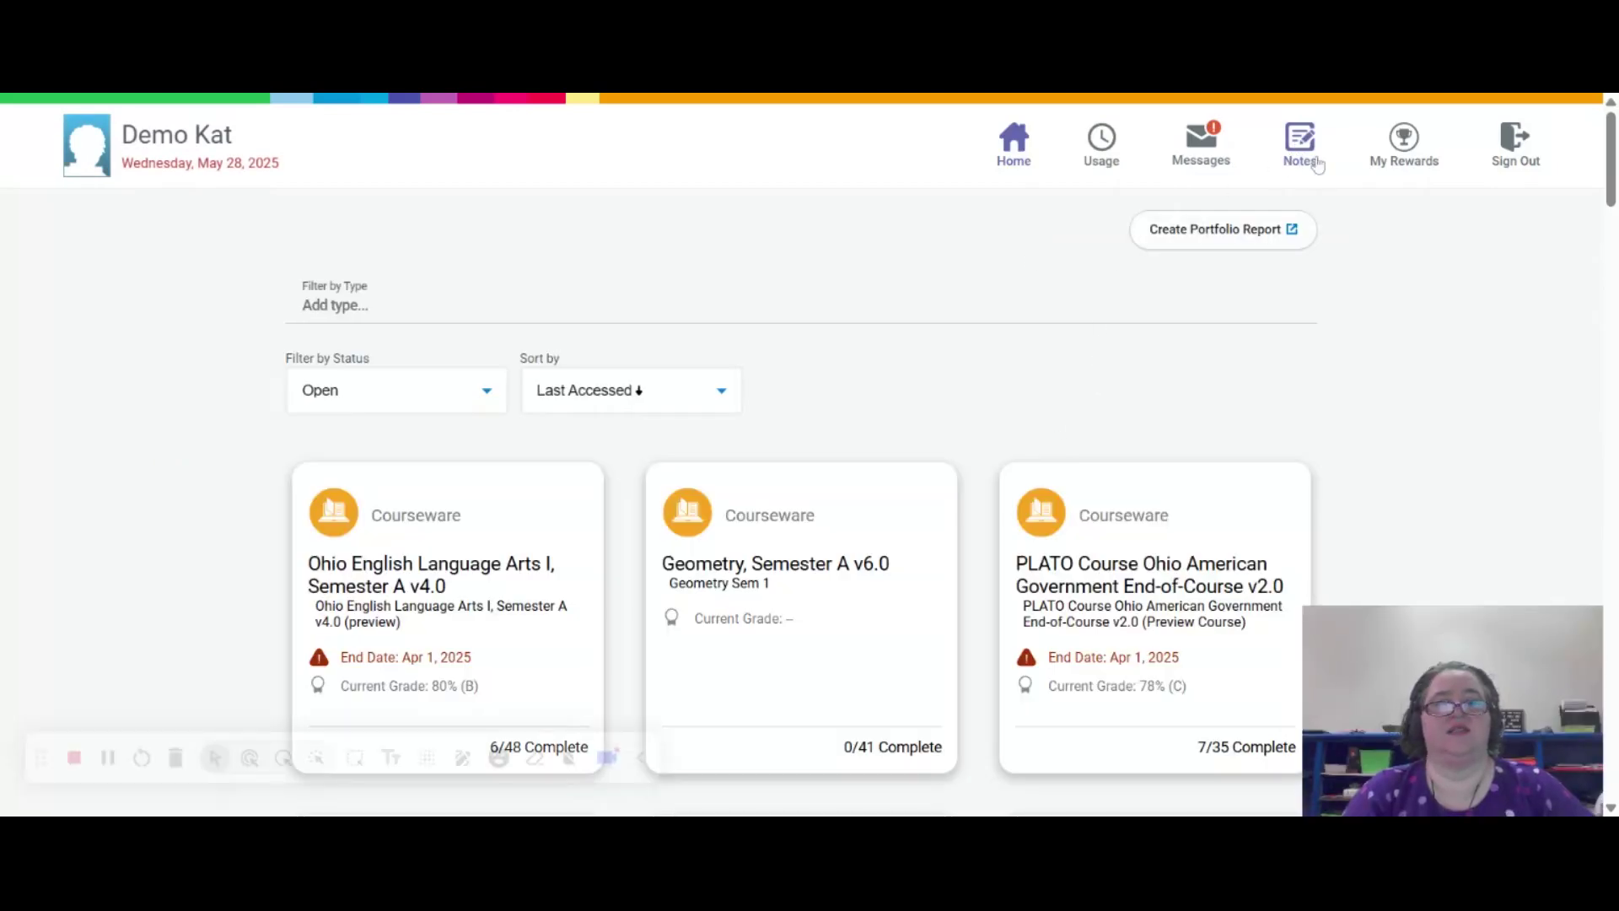
Open Notes and look through the full list of course notebooks under My Notebooks for those containing notes.
click(1301, 142)
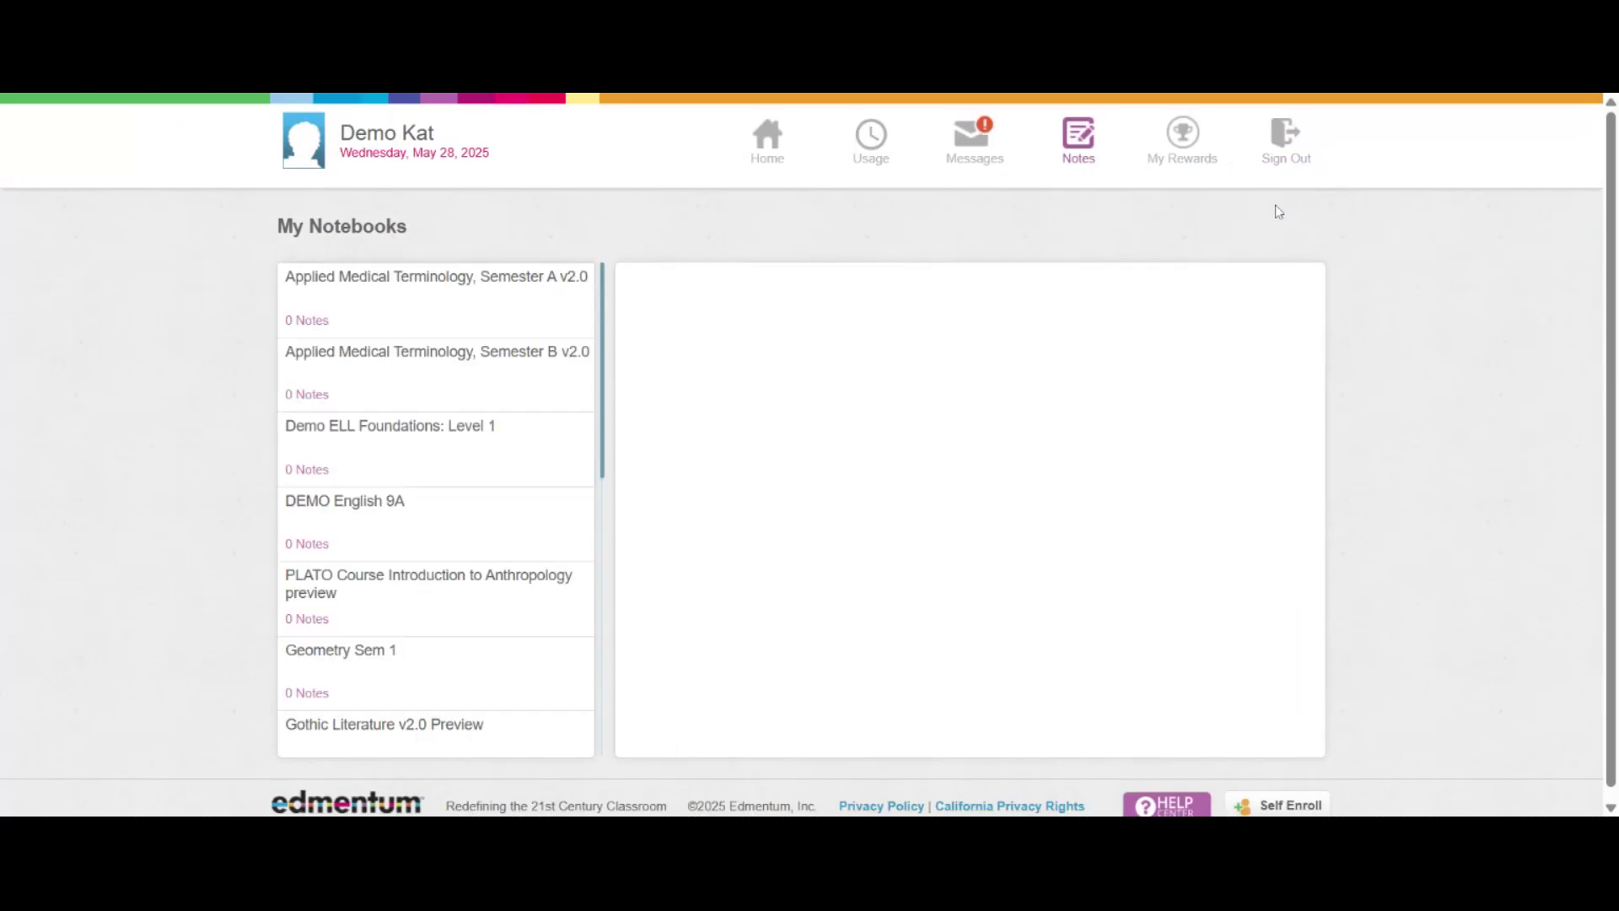
scroll(525, 374, down, 2)
scroll(525, 374, down, 5)
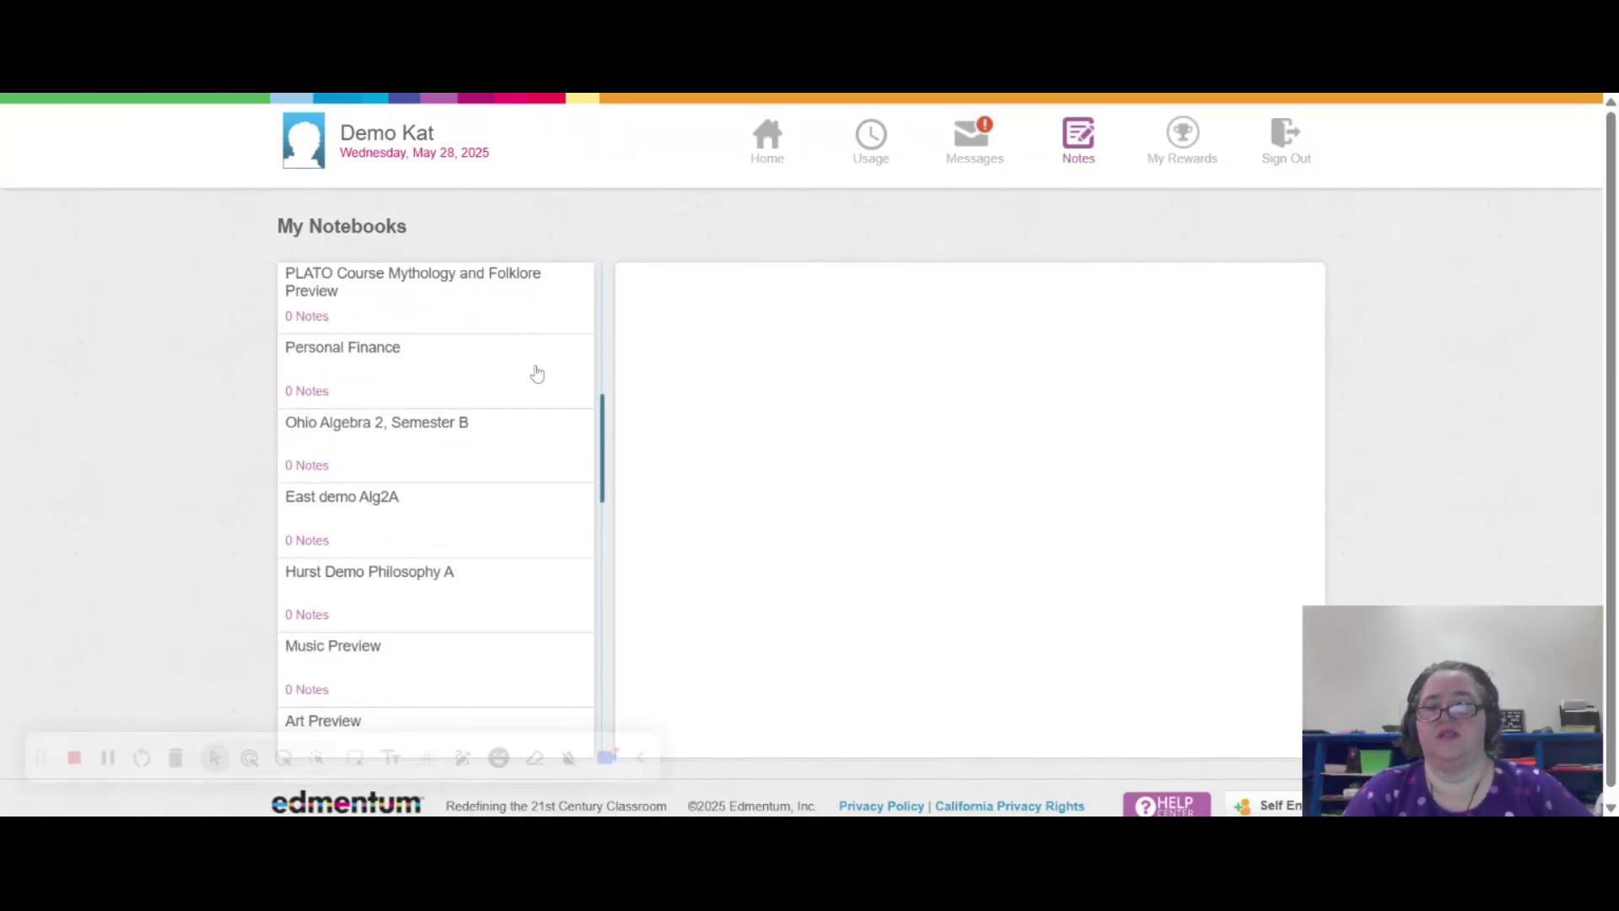
scroll(533, 371, up, 5)
scroll(512, 392, down, 15)
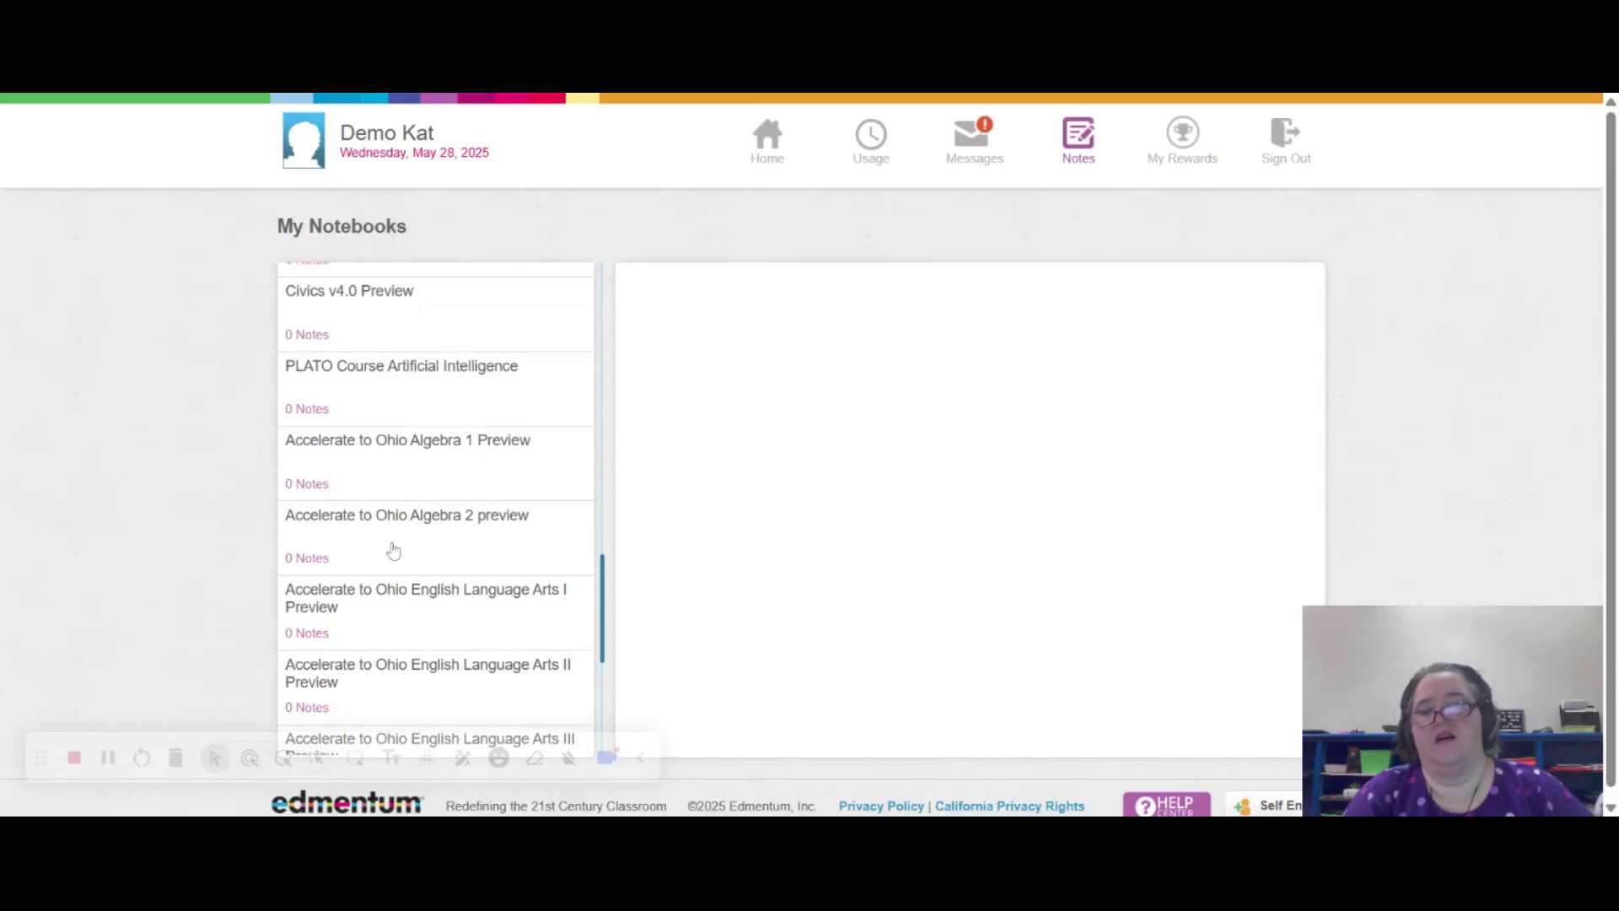
scroll(398, 553, down, 6)
scroll(495, 500, up, 15)
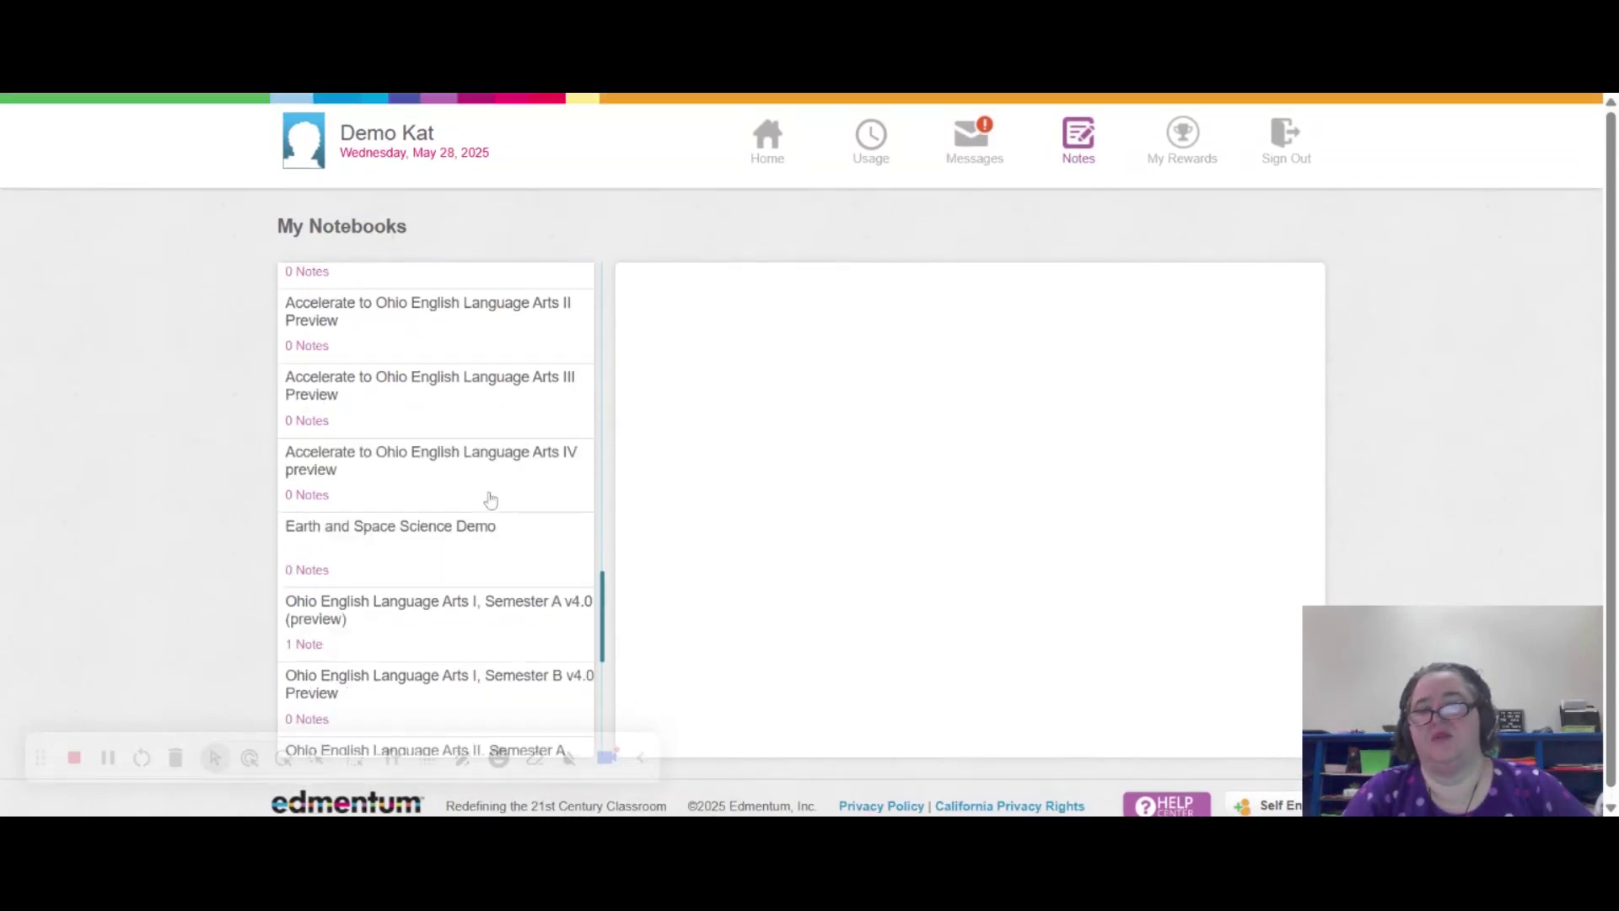
scroll(495, 500, up, 1)
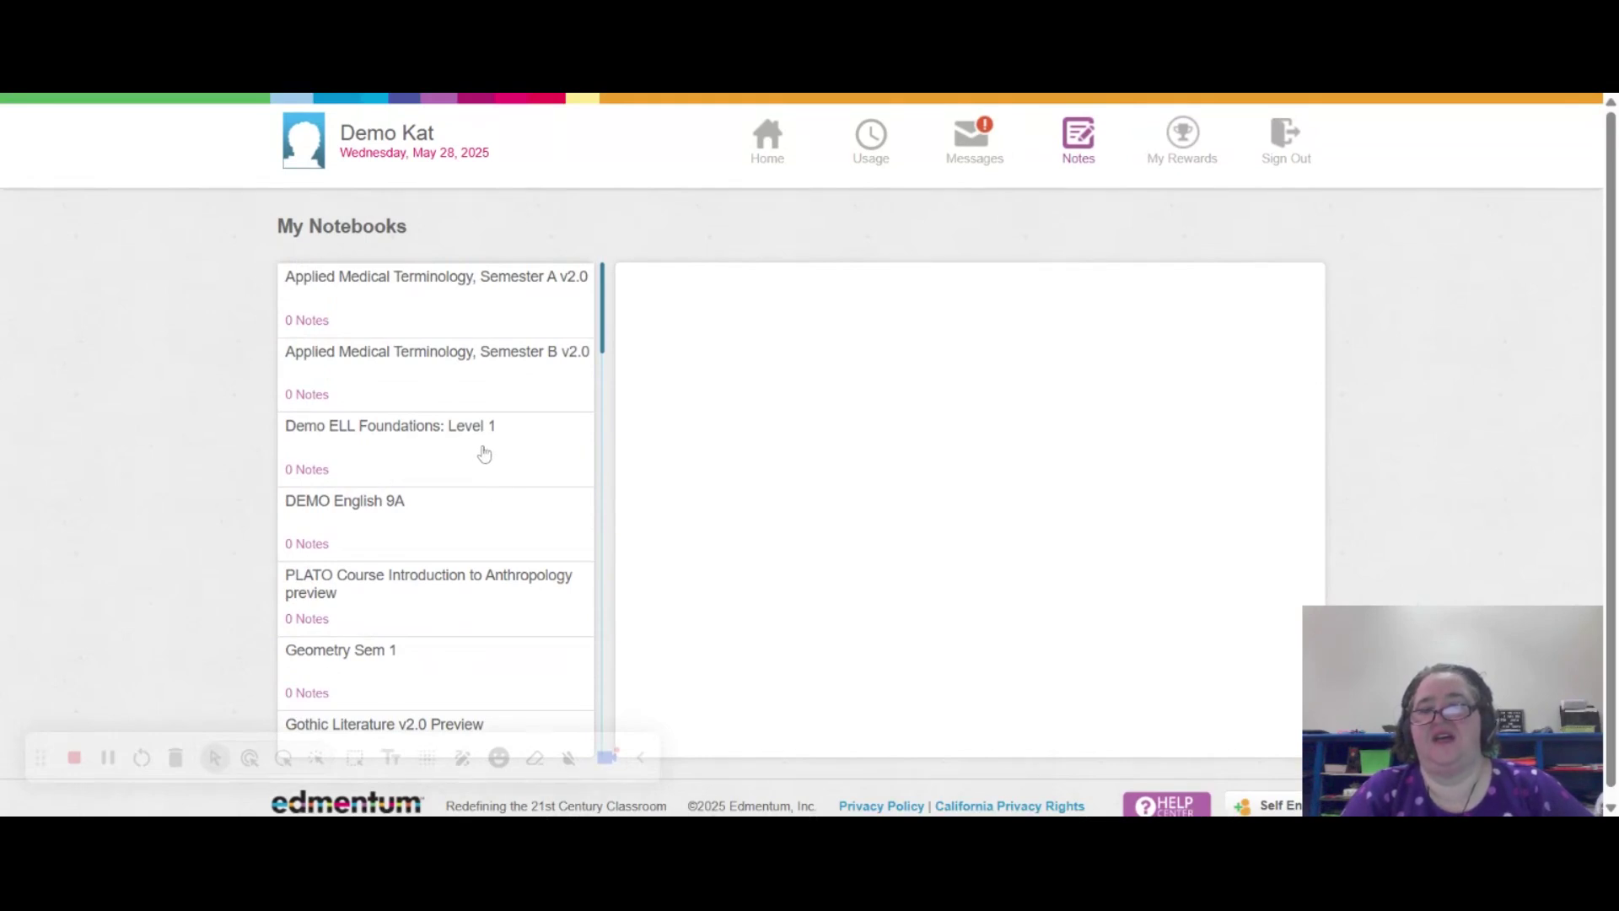
scroll(486, 452, down, 14)
scroll(486, 449, down, 12)
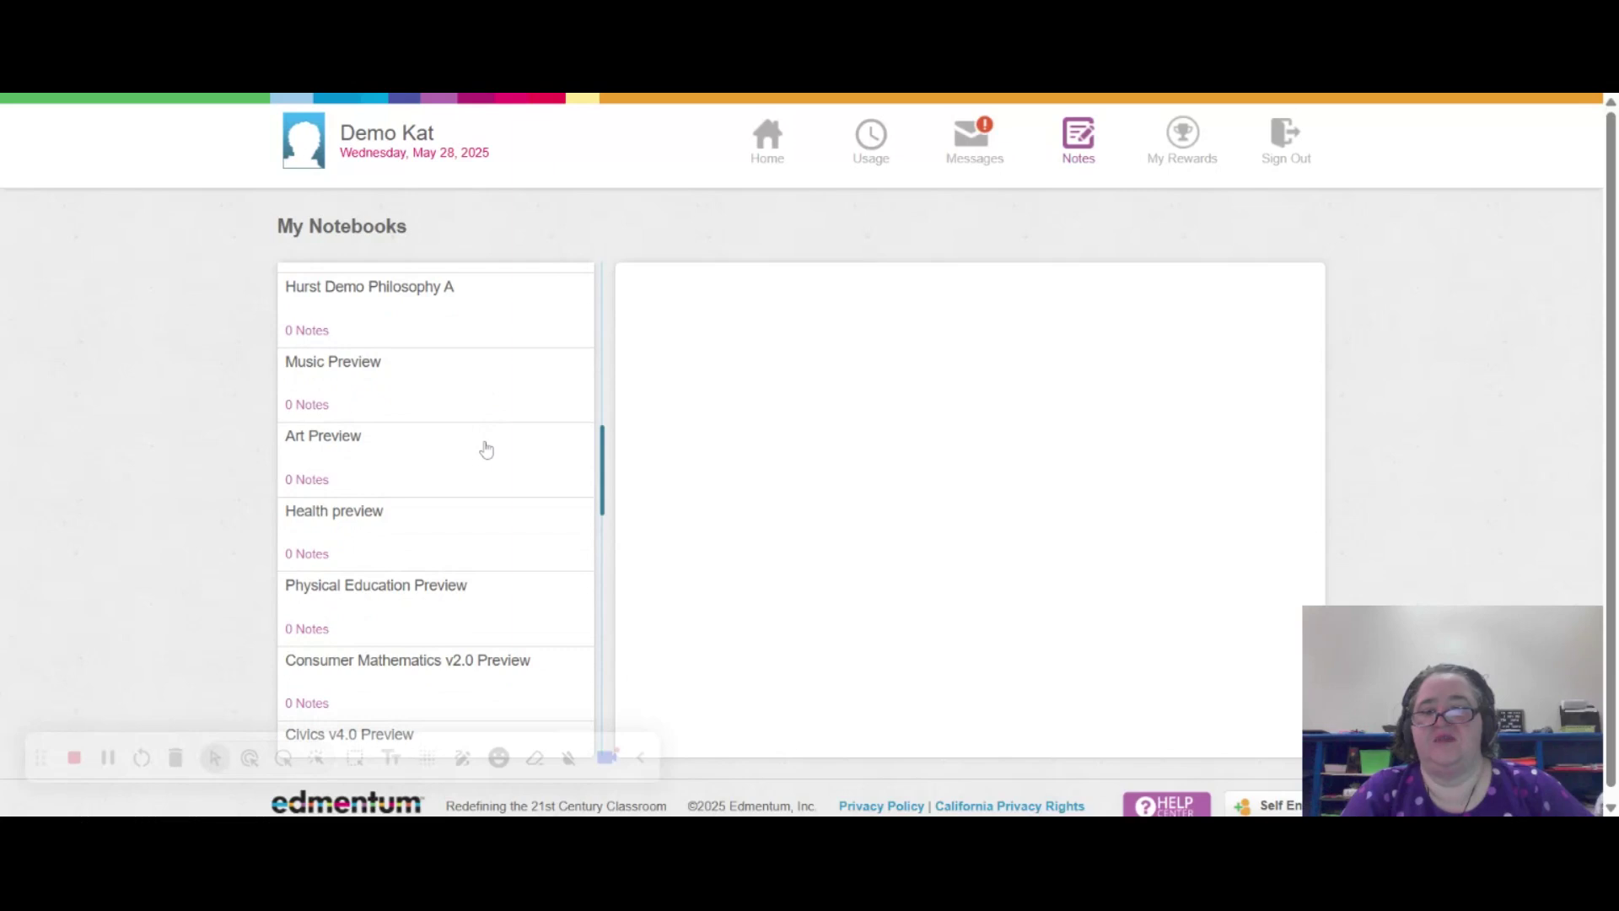
scroll(486, 449, down, 5)
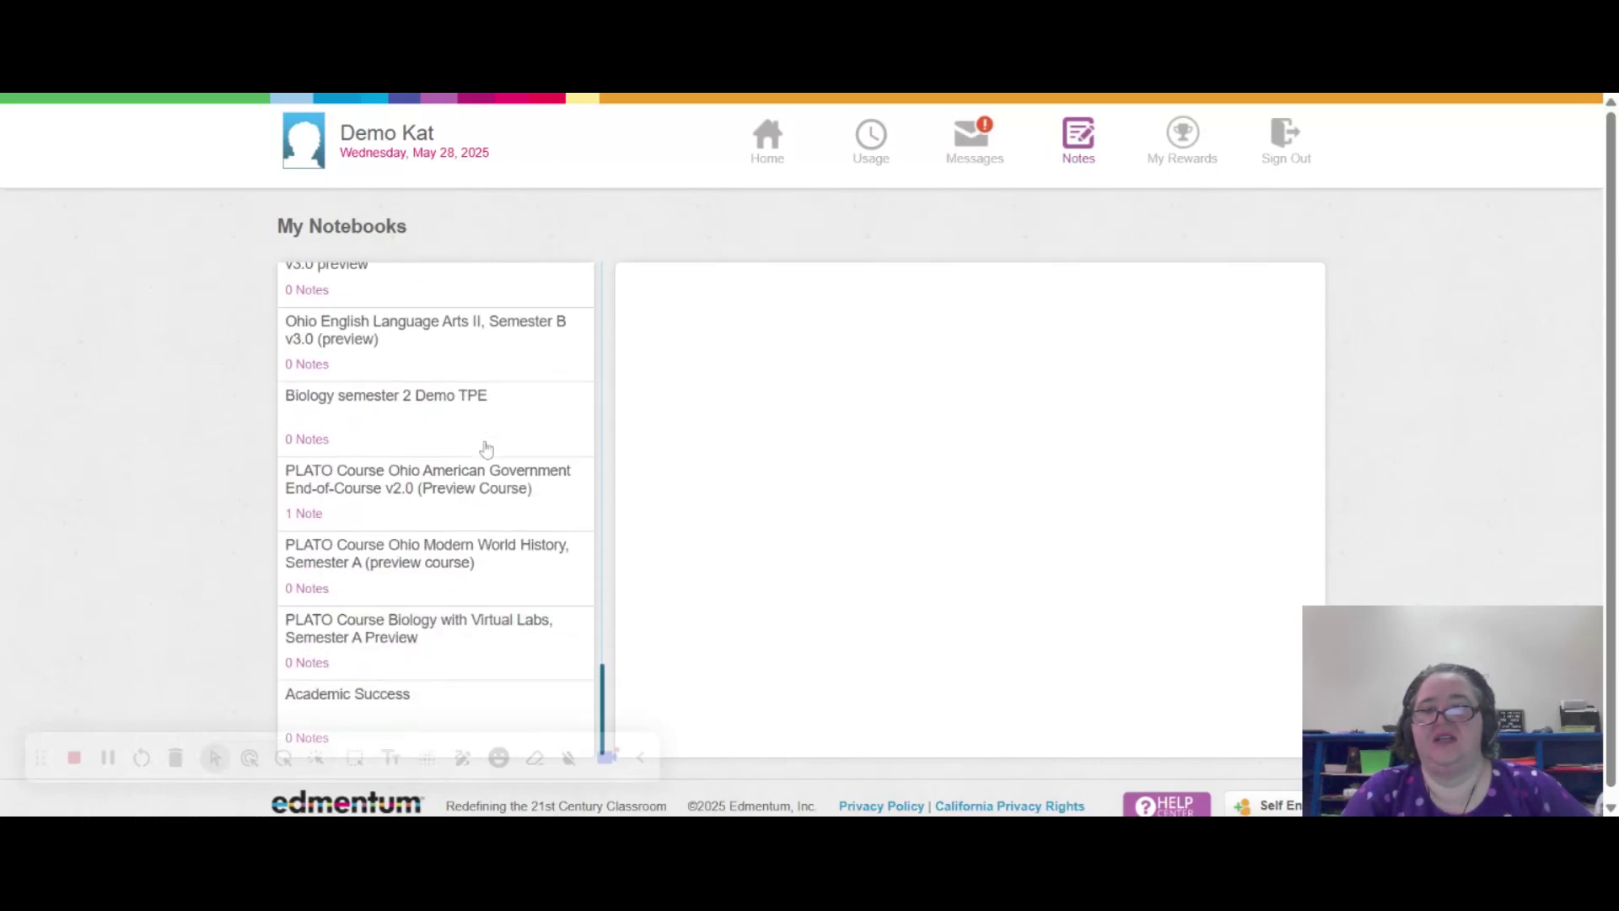
Open the "Ohio English Language Arts I, Semester A v4.0 (preview)" notebook and view its saved tutorial note.
scroll(486, 449, up, 6)
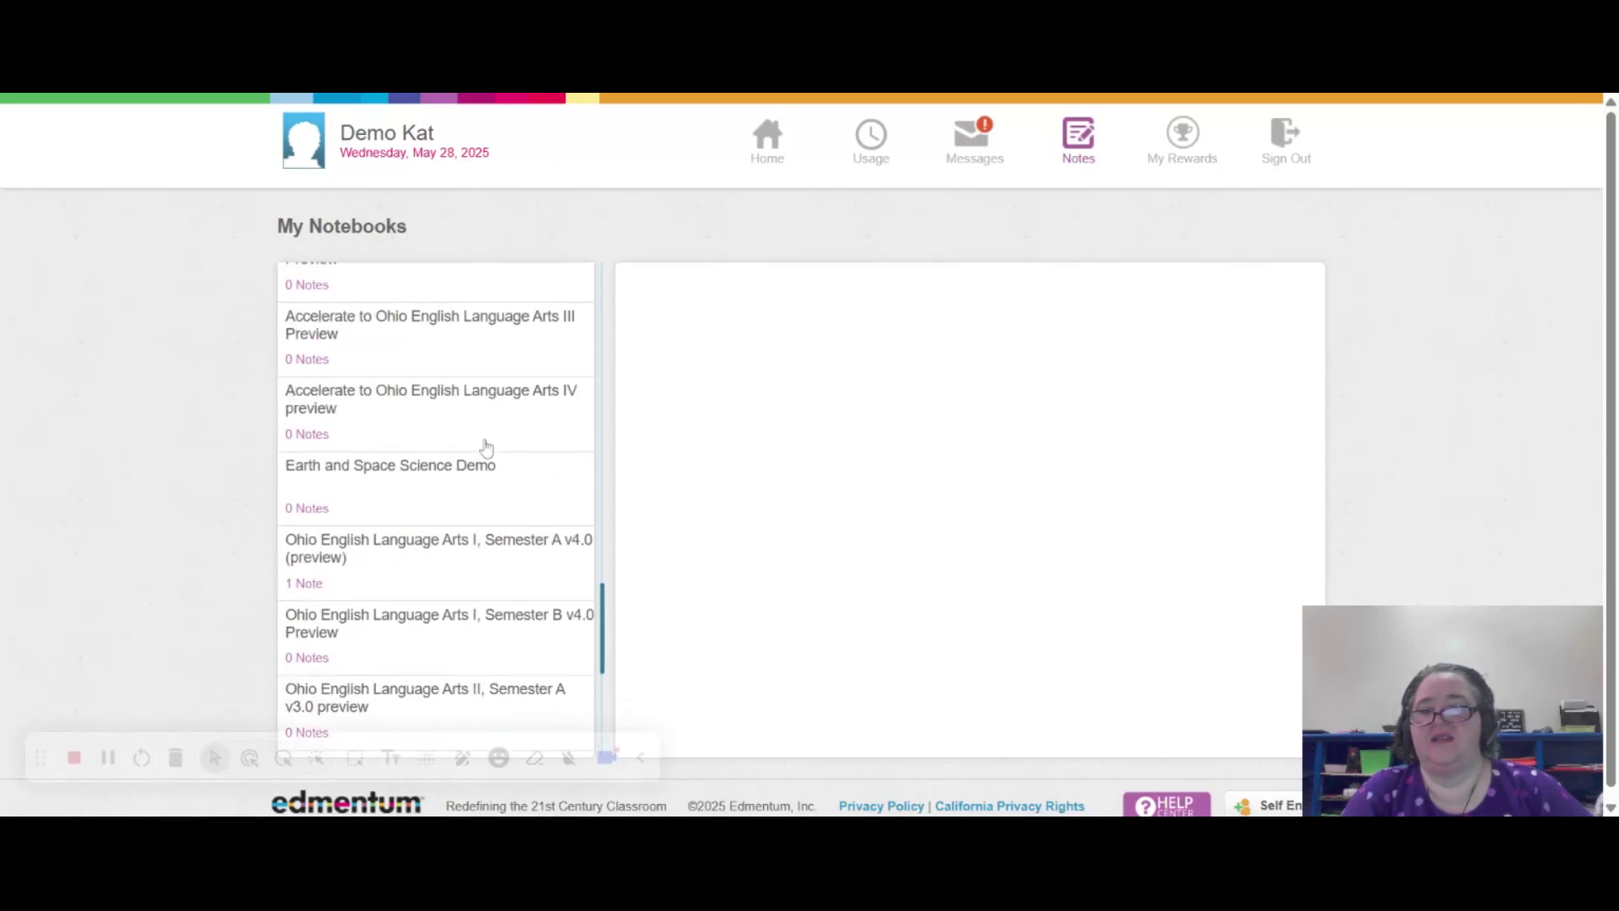
click(415, 576)
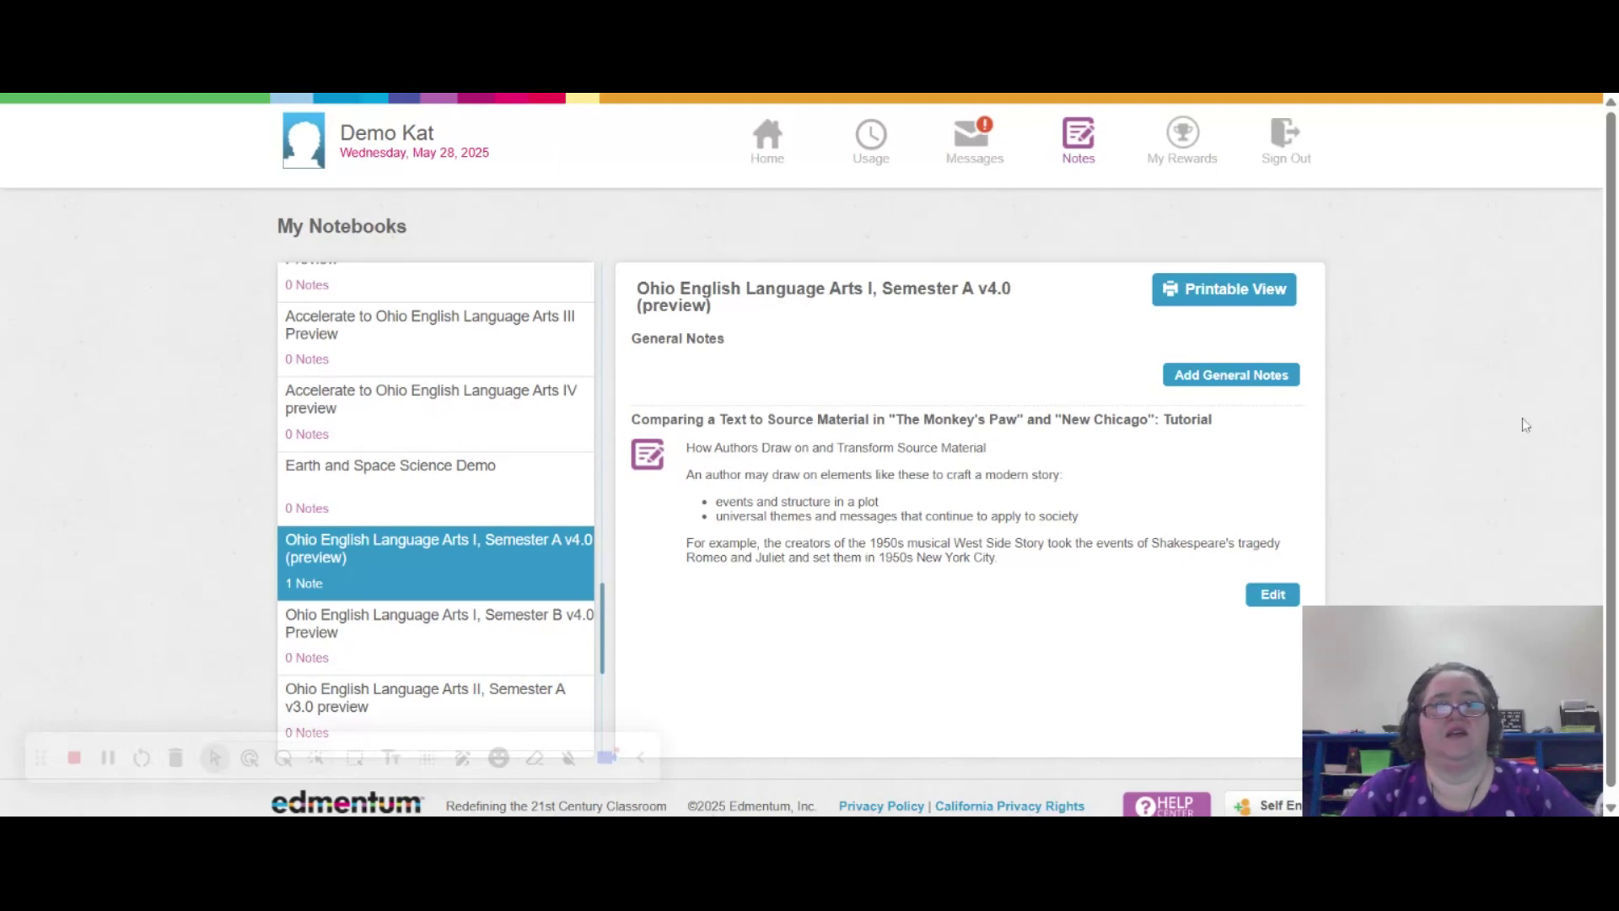
scroll(1446, 413, down, 1)
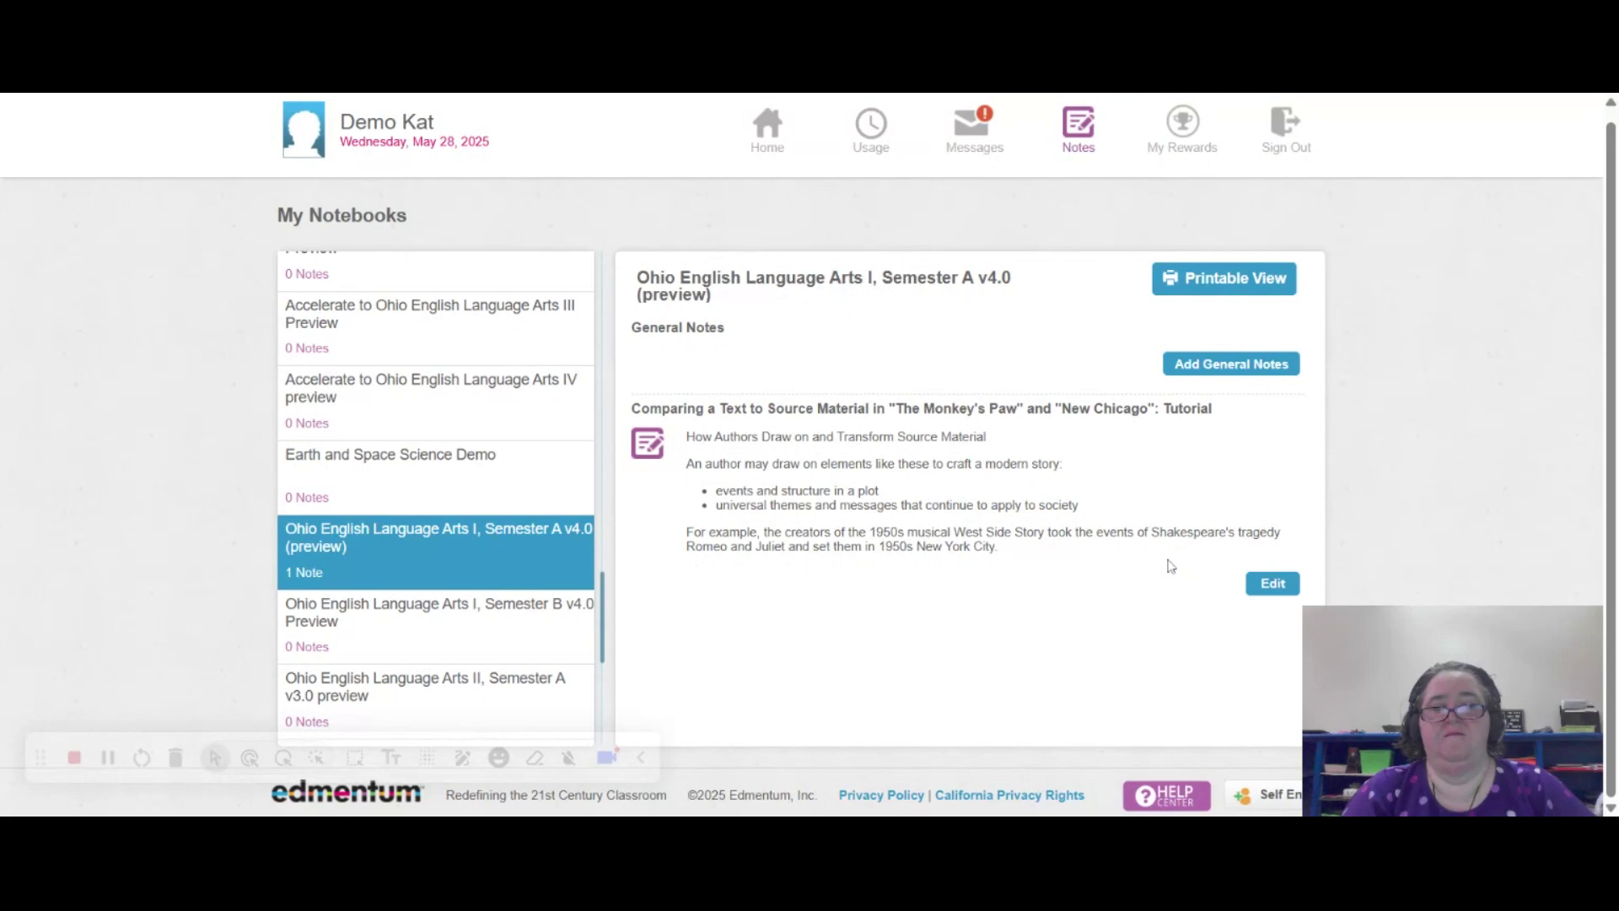